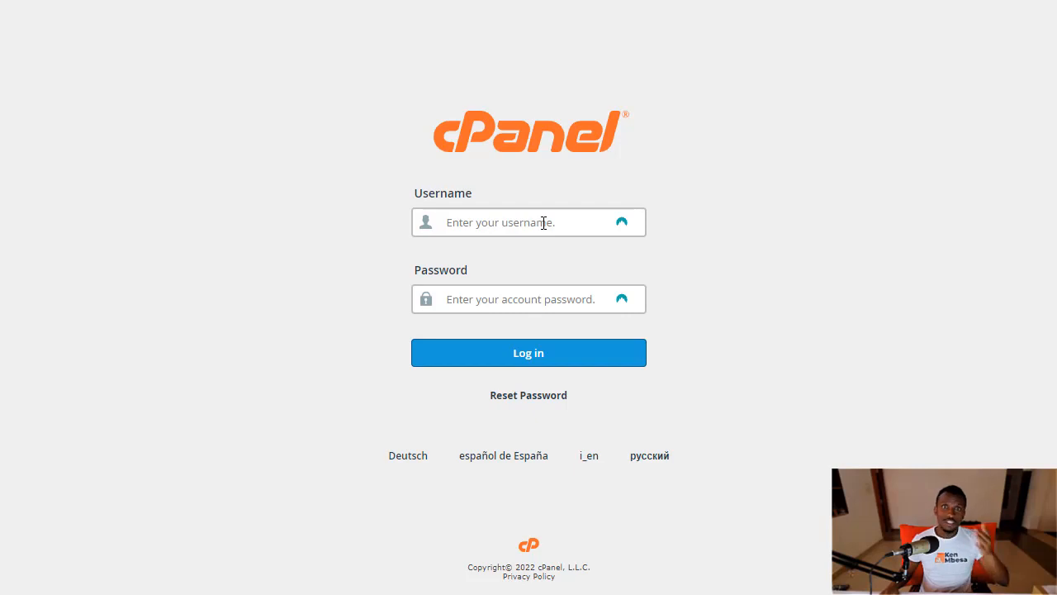
Log in to cPanel with the browser's saved username and password to reach the Tools dashboard
{"action": "left_click", "coordinate": [543, 222]}
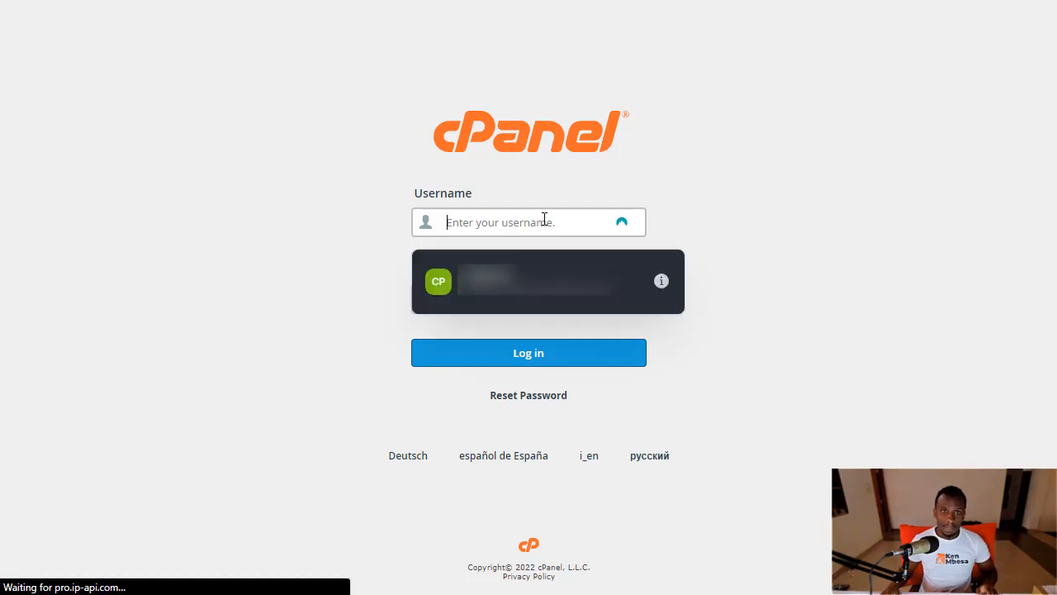
{"action": "left_click", "coordinate": [523, 300]}
{"action": "left_click", "coordinate": [615, 353]}
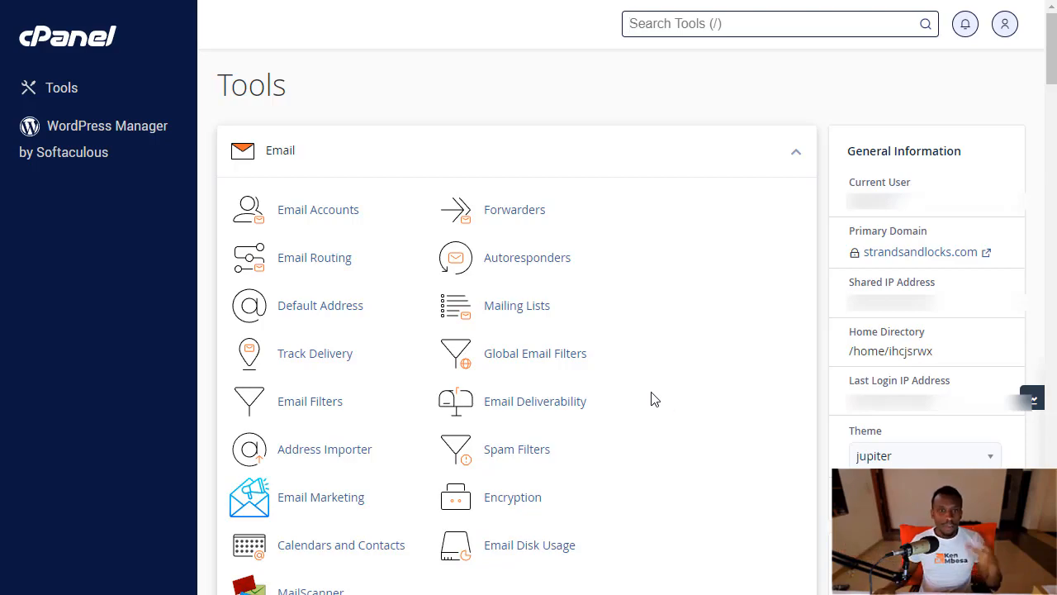
Scroll down to Softaculous Apps Installer and open its WordPress installer
{"action": "scroll", "coordinate": [630, 404], "scroll_direction": "down", "scroll_amount": 5}
{"action": "middle_click", "coordinate": [471, 380]}
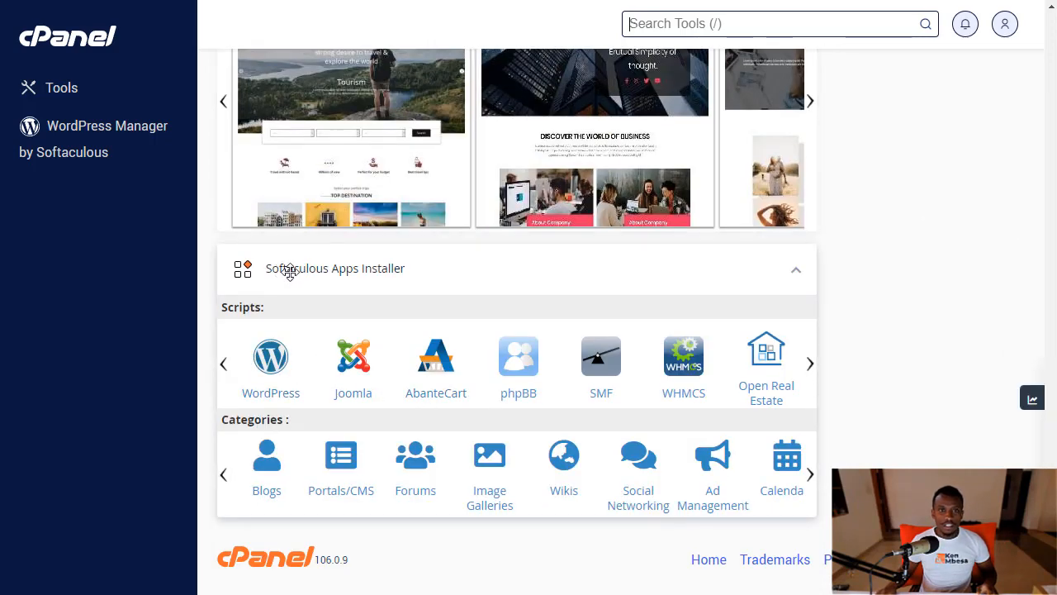
{"action": "left_click", "coordinate": [270, 366]}
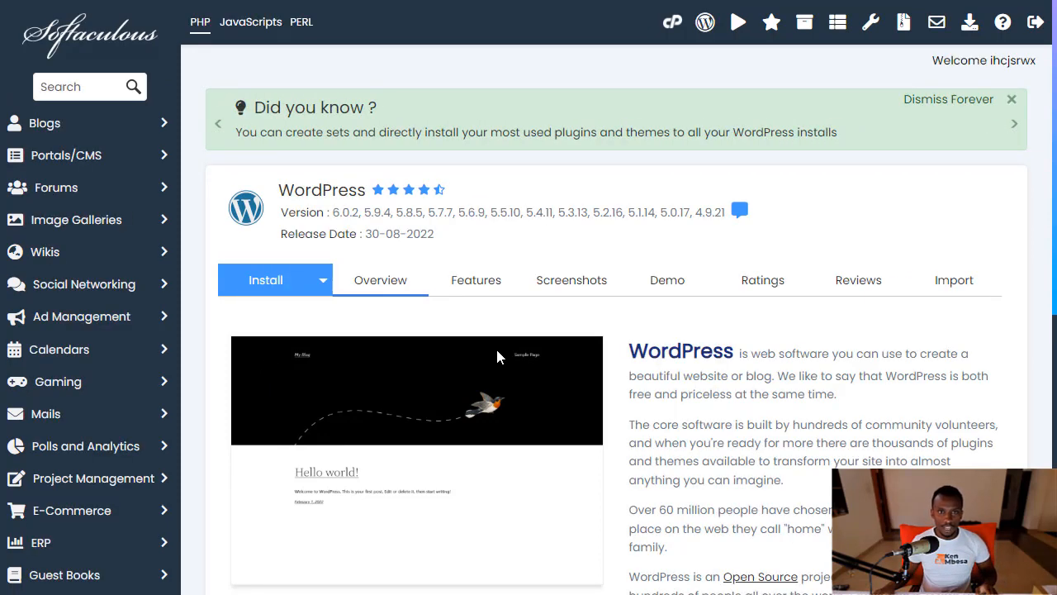
Start a new WordPress installation with Install Now from the overview page
{"action": "scroll", "coordinate": [510, 380], "scroll_direction": "down", "scroll_amount": 4}
{"action": "scroll", "coordinate": [507, 373], "scroll_direction": "up", "scroll_amount": 3}
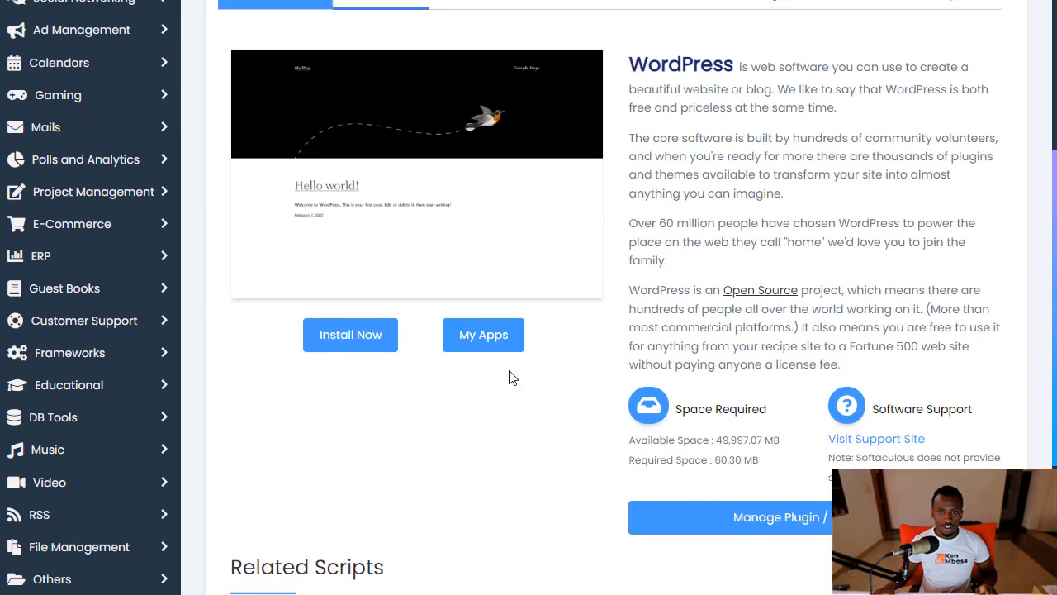
{"action": "scroll", "coordinate": [643, 465], "scroll_direction": "down", "scroll_amount": 3}
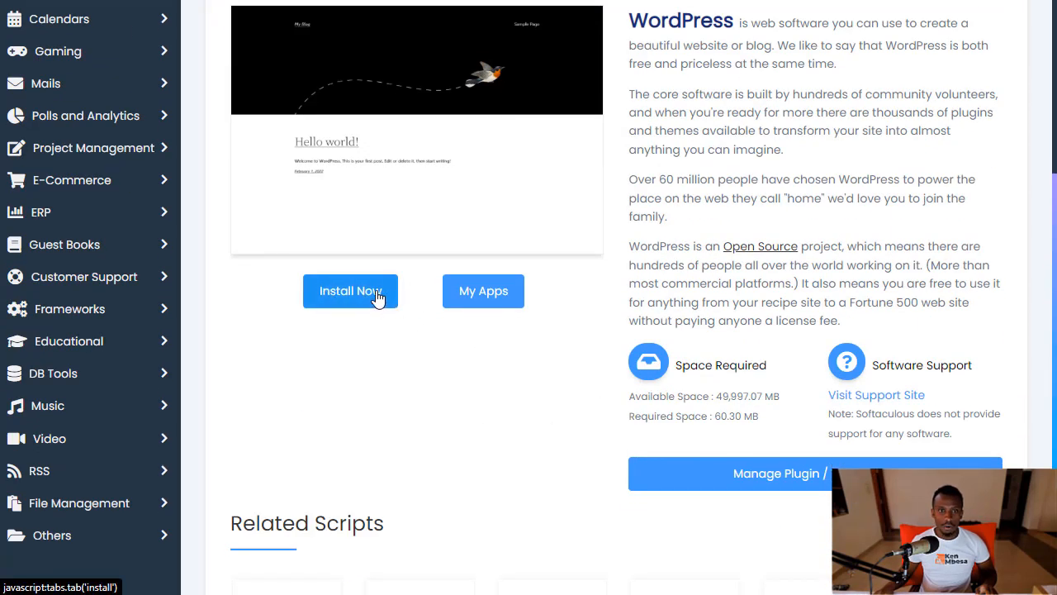
{"action": "scroll", "coordinate": [462, 325], "scroll_direction": "down", "scroll_amount": 1}
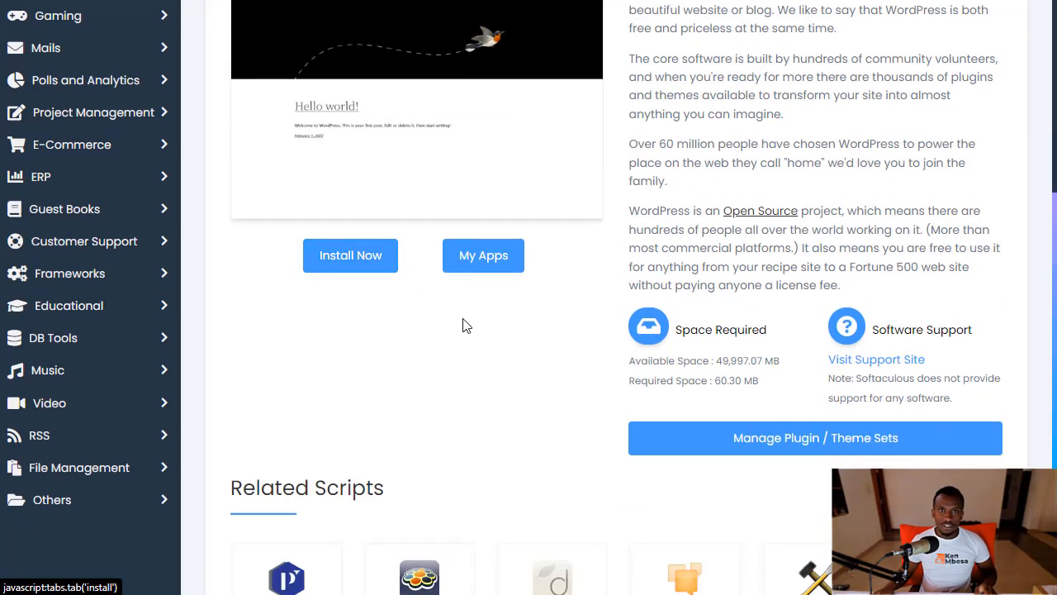
{"action": "left_click", "coordinate": [338, 265]}
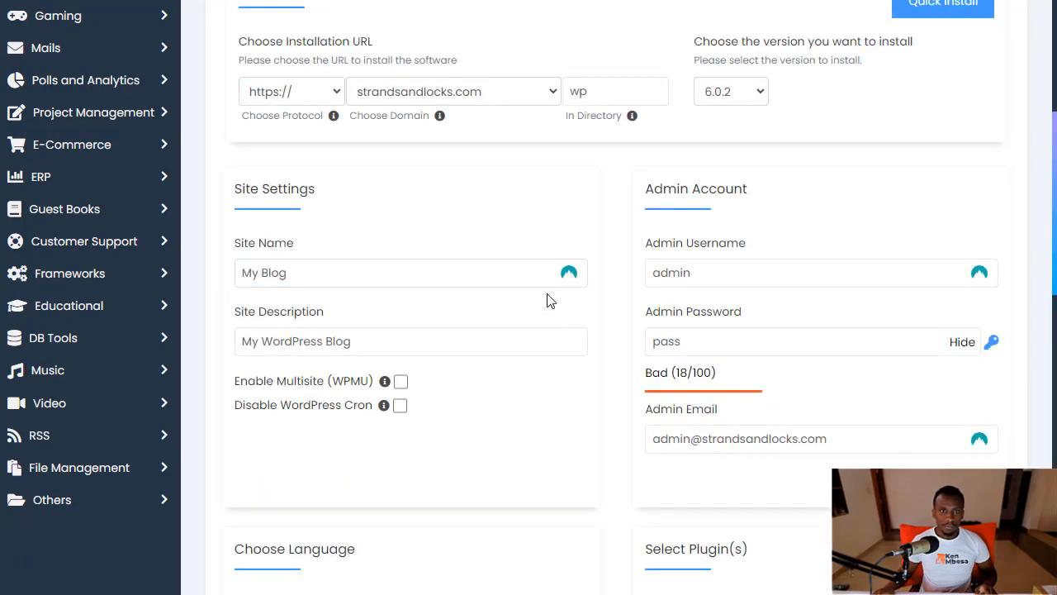
{"action": "scroll", "coordinate": [502, 243], "scroll_direction": "up", "scroll_amount": 2}
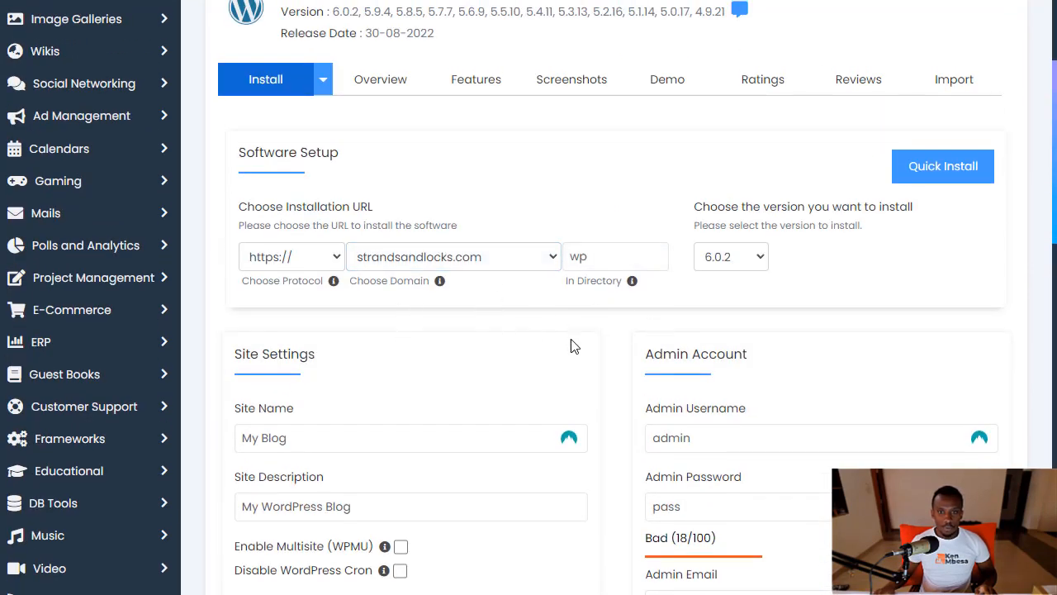
{"action": "scroll", "coordinate": [571, 340], "scroll_direction": "down", "scroll_amount": 2}
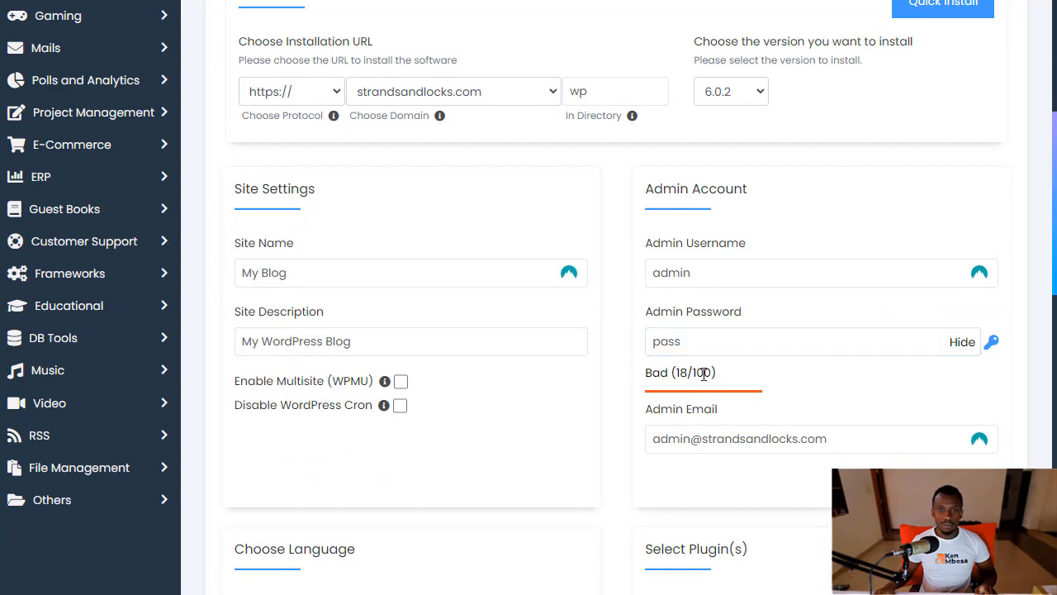
{"action": "scroll", "coordinate": [707, 373], "scroll_direction": "down", "scroll_amount": 3}
{"action": "scroll", "coordinate": [633, 359], "scroll_direction": "up", "scroll_amount": 4}
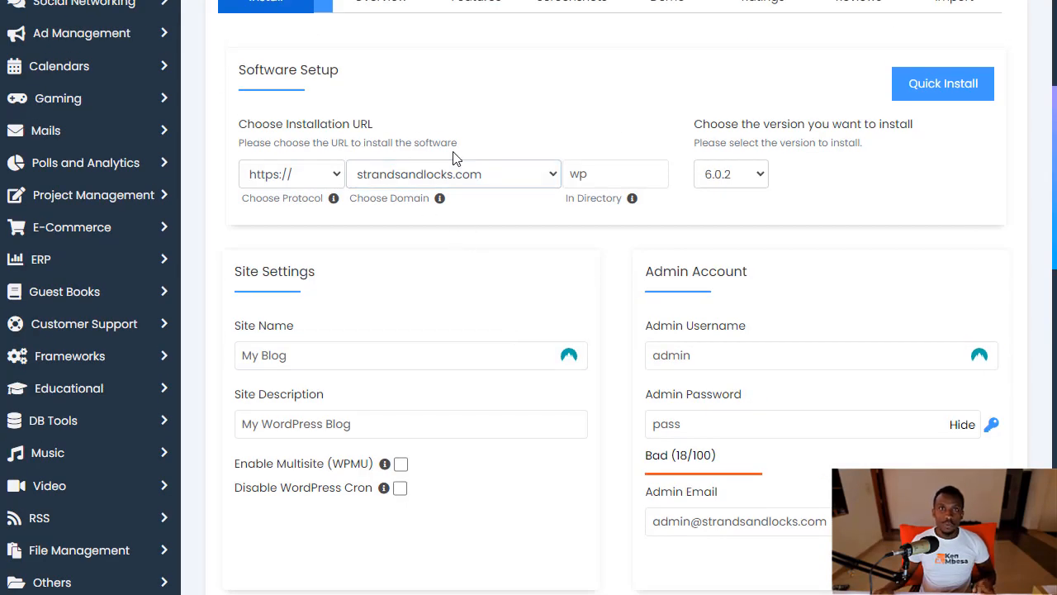
{"action": "left_click", "coordinate": [312, 178]}
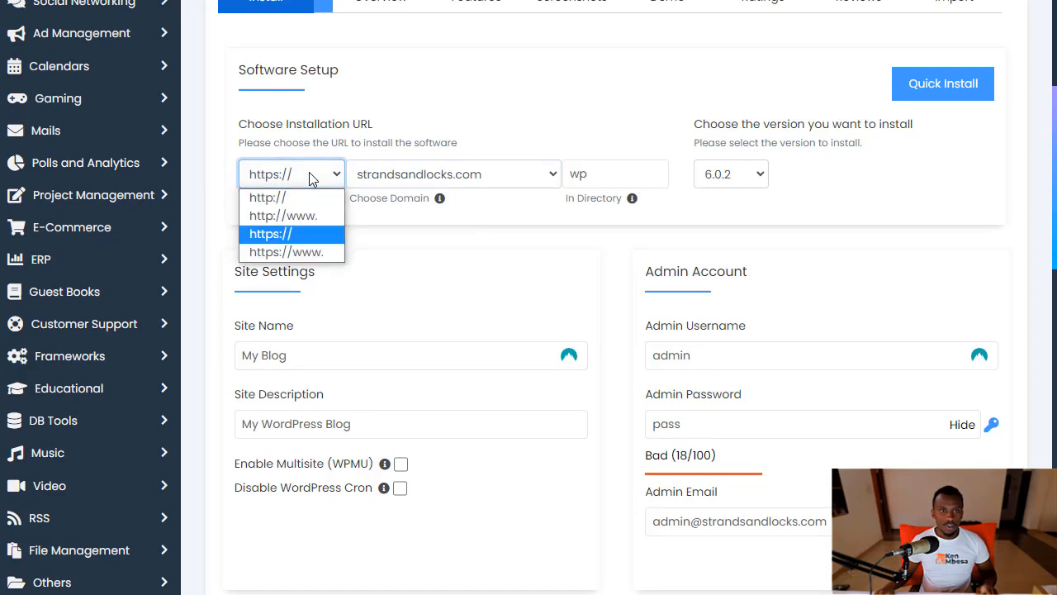
{"action": "left_click", "coordinate": [279, 255]}
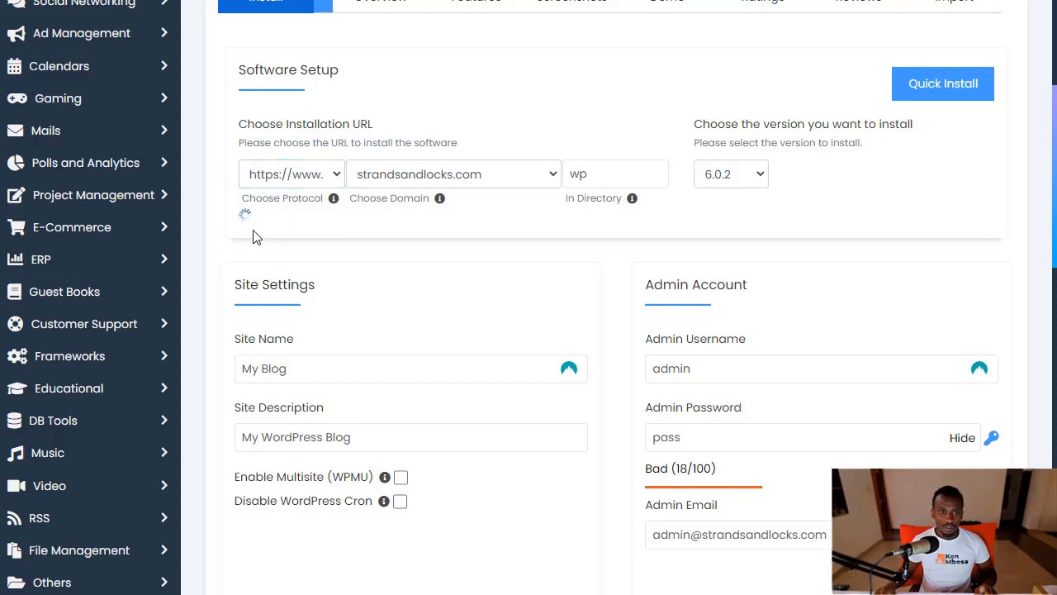
{"action": "left_click", "coordinate": [278, 181]}
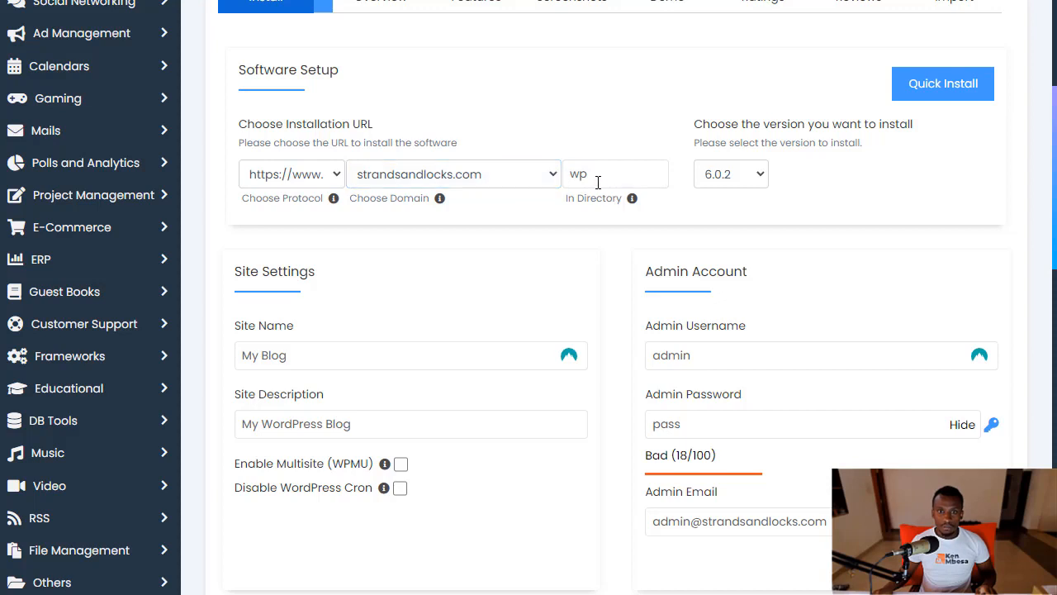
Empty the 'wp' directory so WordPress installs at the domain root, keeping version 6.0.2
{"action": "left_click_drag", "start_coordinate": [597, 176], "coordinate": [545, 177]}
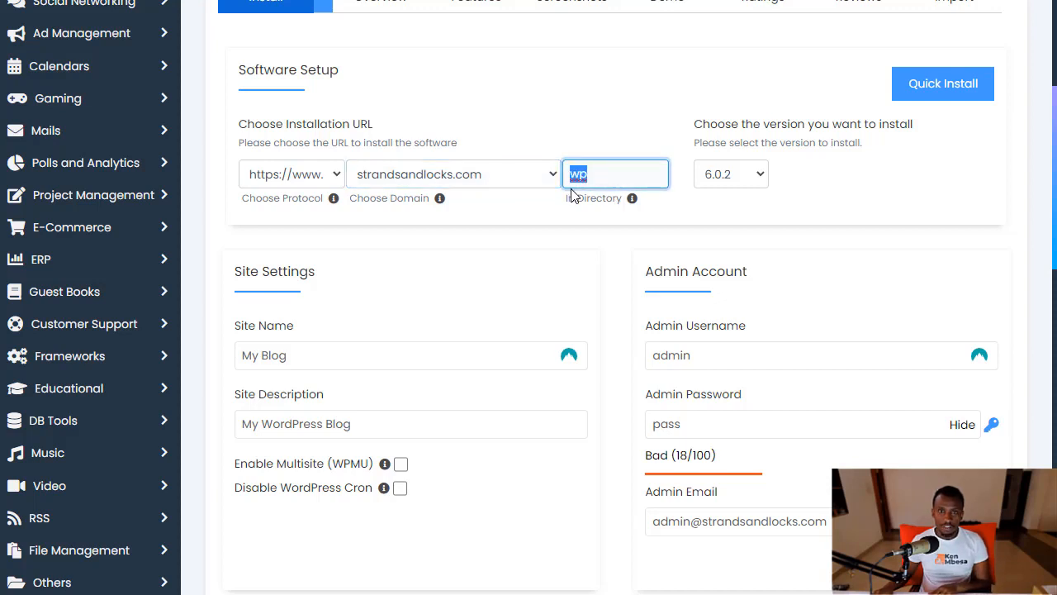
{"action": "key", "text": "BackSpace"}
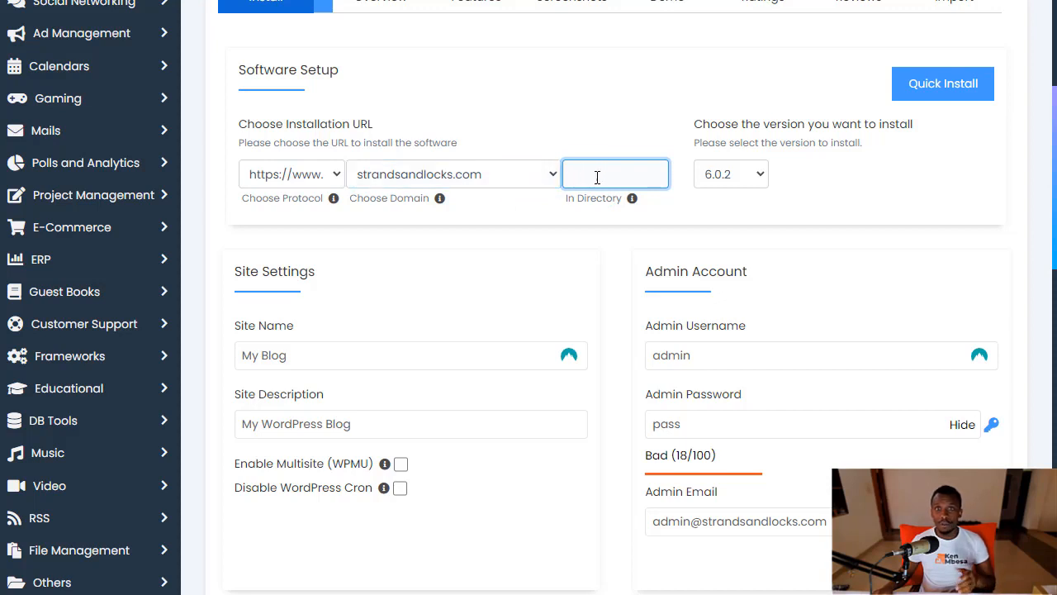
{"action": "left_click", "coordinate": [516, 225]}
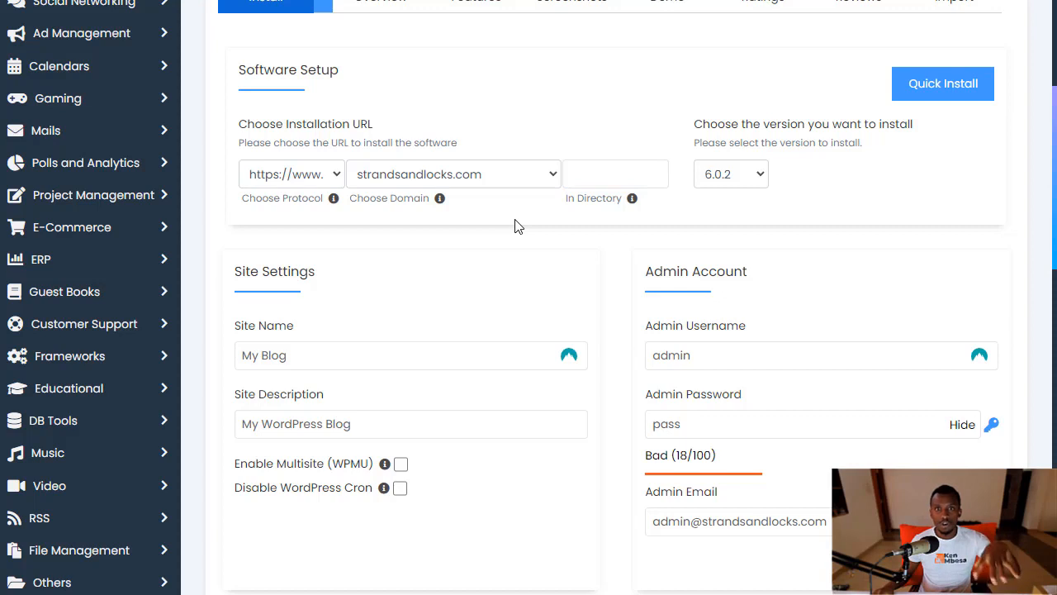
{"action": "left_click", "coordinate": [729, 169]}
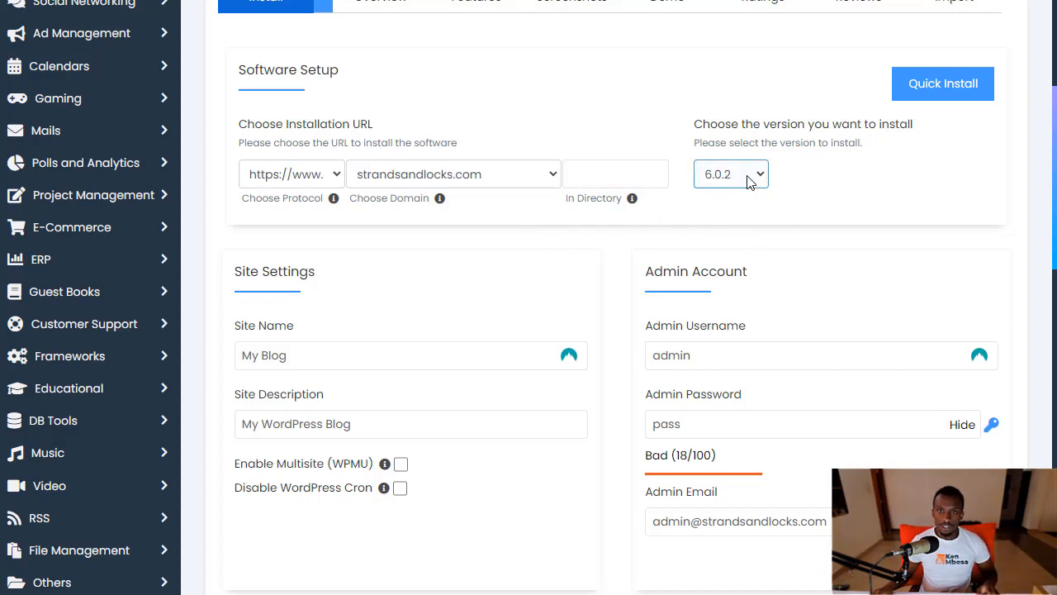
{"action": "left_click", "coordinate": [749, 178]}
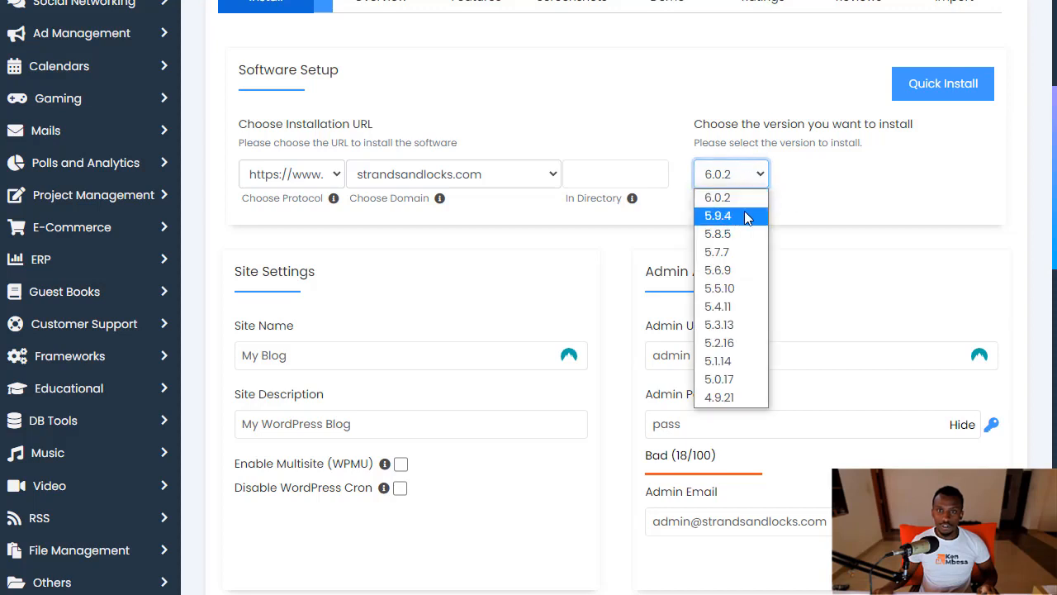
{"action": "left_click", "coordinate": [725, 197]}
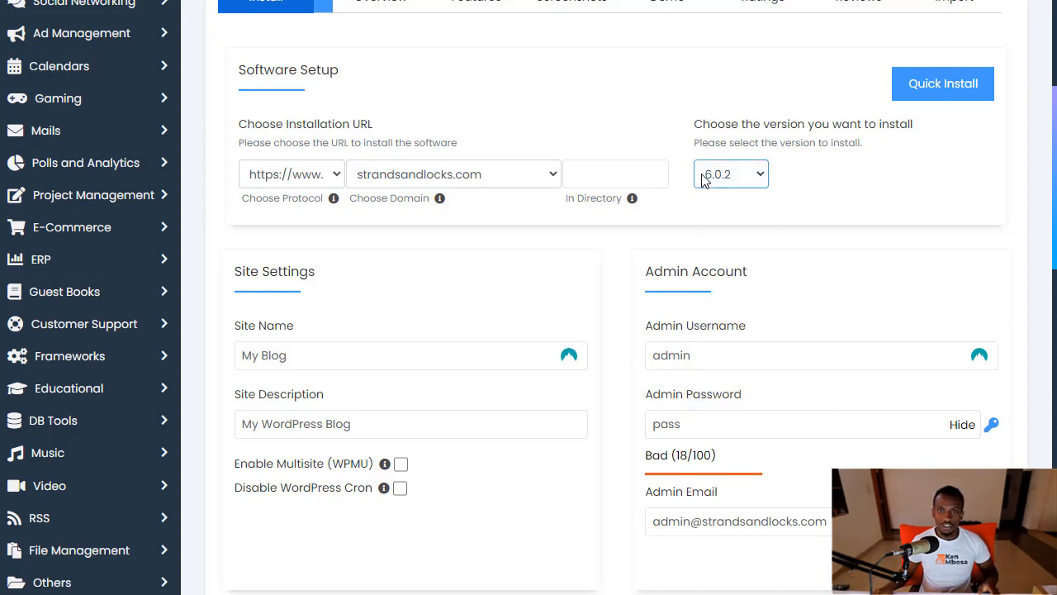
{"action": "left_click", "coordinate": [419, 358]}
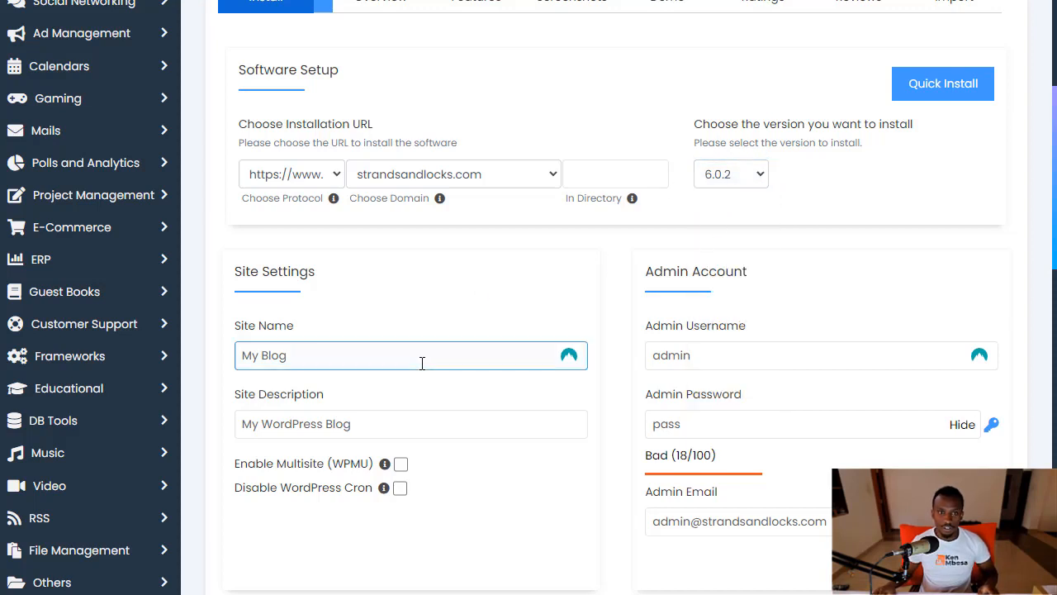
Replace 'My Blog' with 'Strands and Locks' and the default tagline with 'The best Dreadlocks Specialists in Town!'
{"action": "triple_click", "coordinate": [303, 358]}
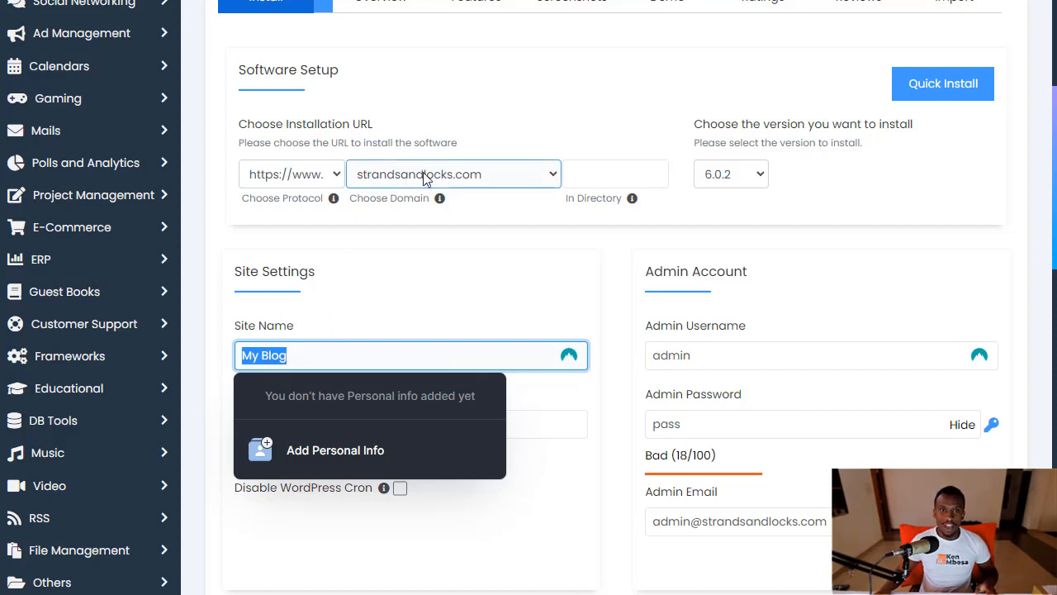
{"action": "type", "text": "S"}
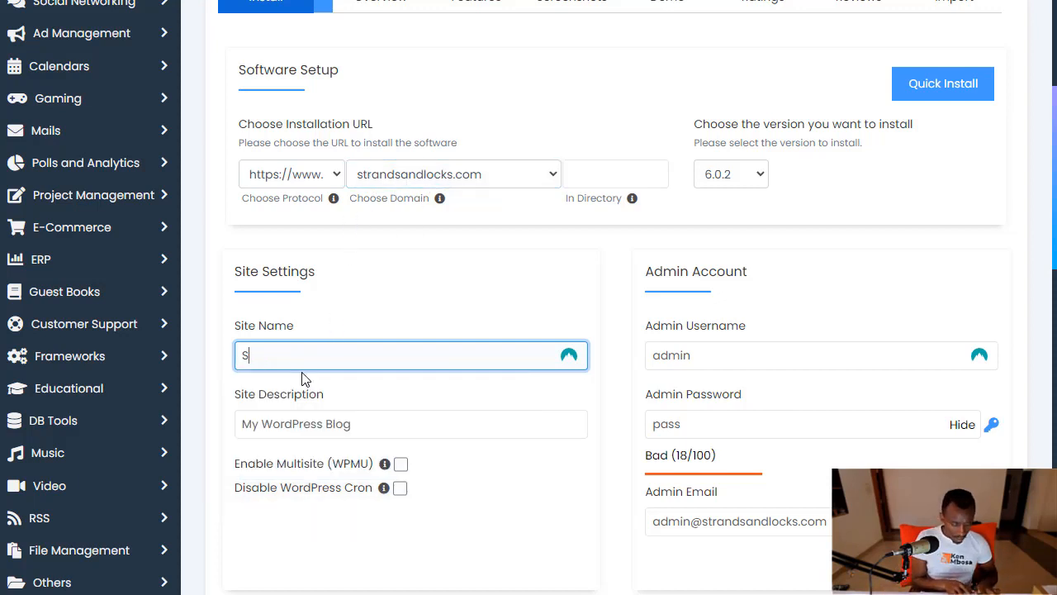
{"action": "type", "text": "trands and"}
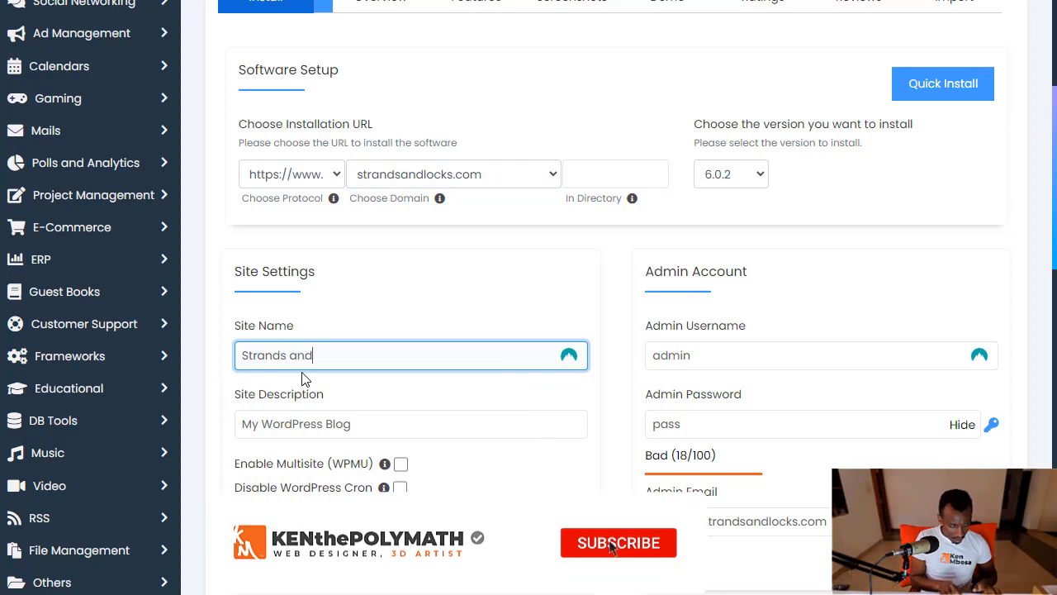
{"action": "type", "text": " Locks"}
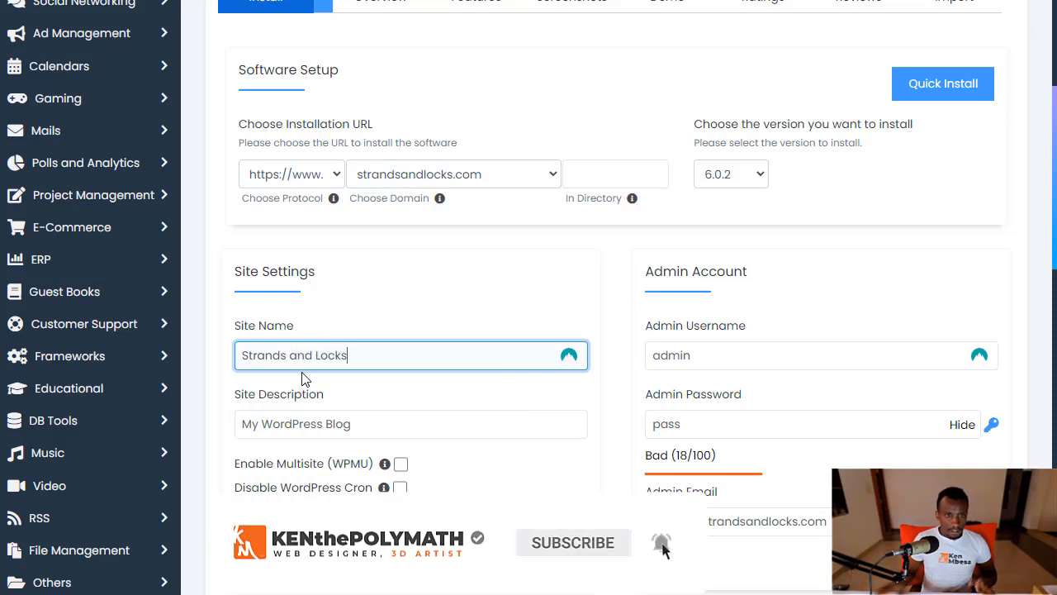
{"action": "left_click", "coordinate": [339, 424]}
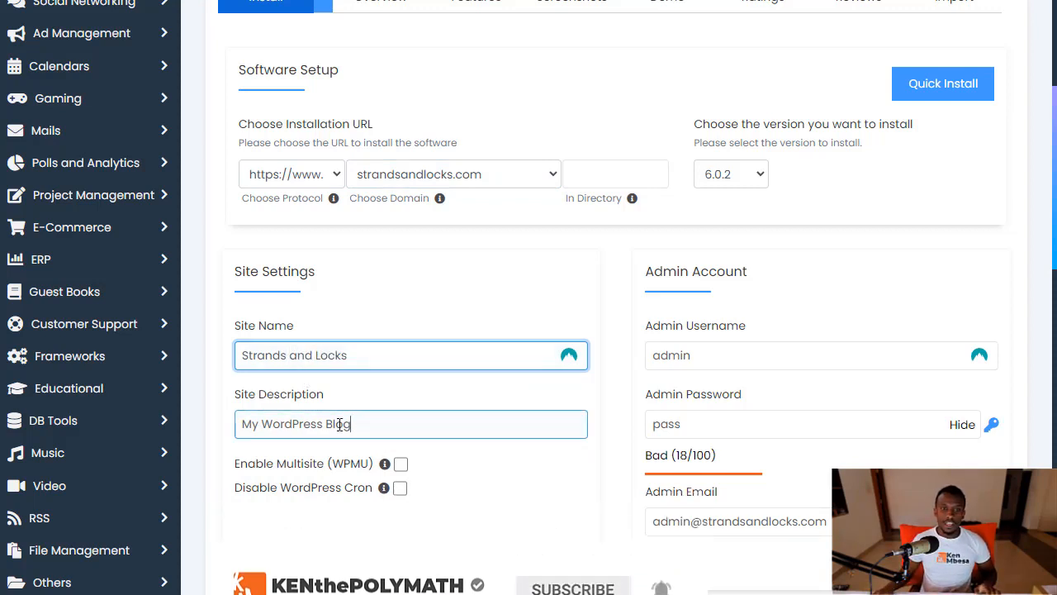
{"action": "left_click_drag", "start_coordinate": [340, 424], "coordinate": [209, 425]}
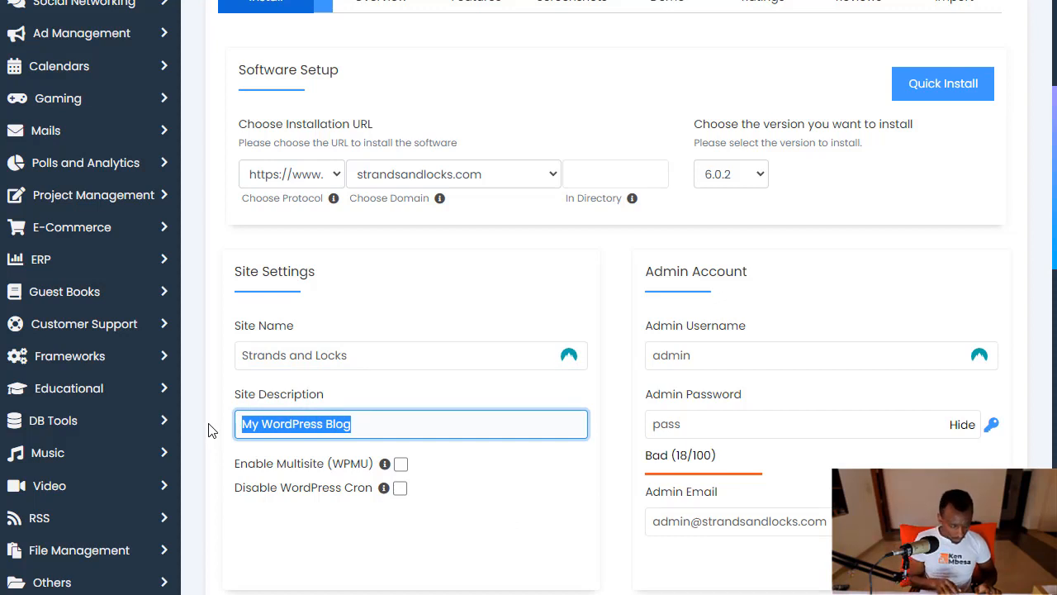
{"action": "key", "text": "BackSpace"}
{"action": "type", "text": "The"}
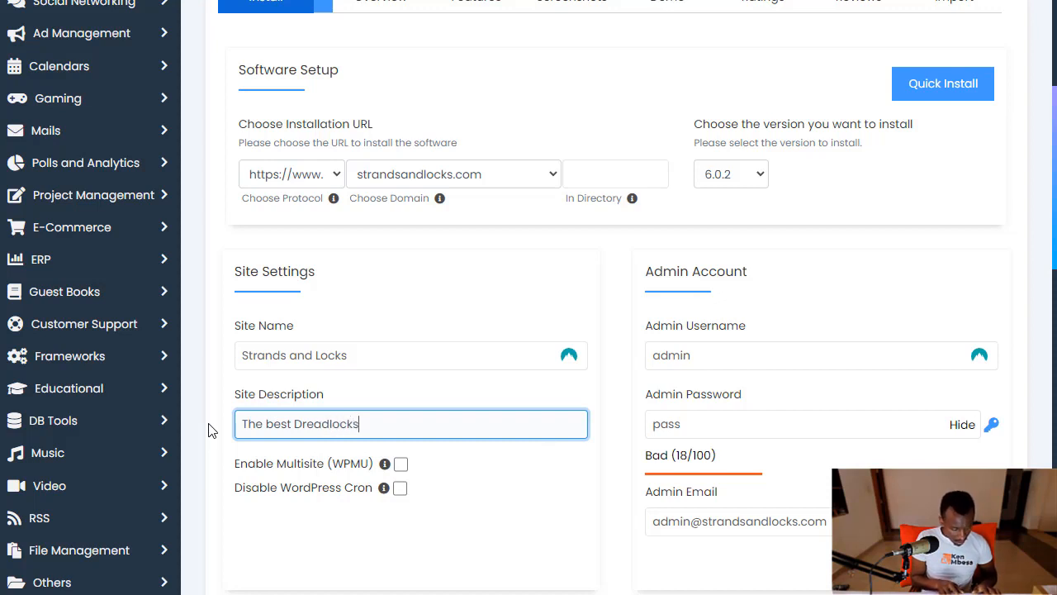
{"action": "type", "text": "best Dreadlocks Special"}
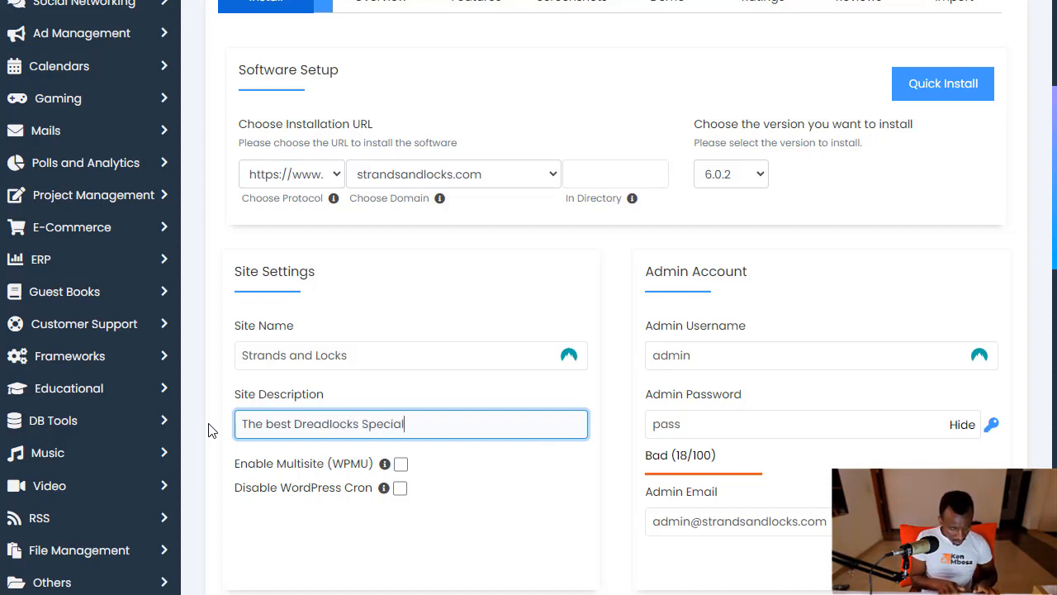
{"action": "type", "text": "ists in Town!"}
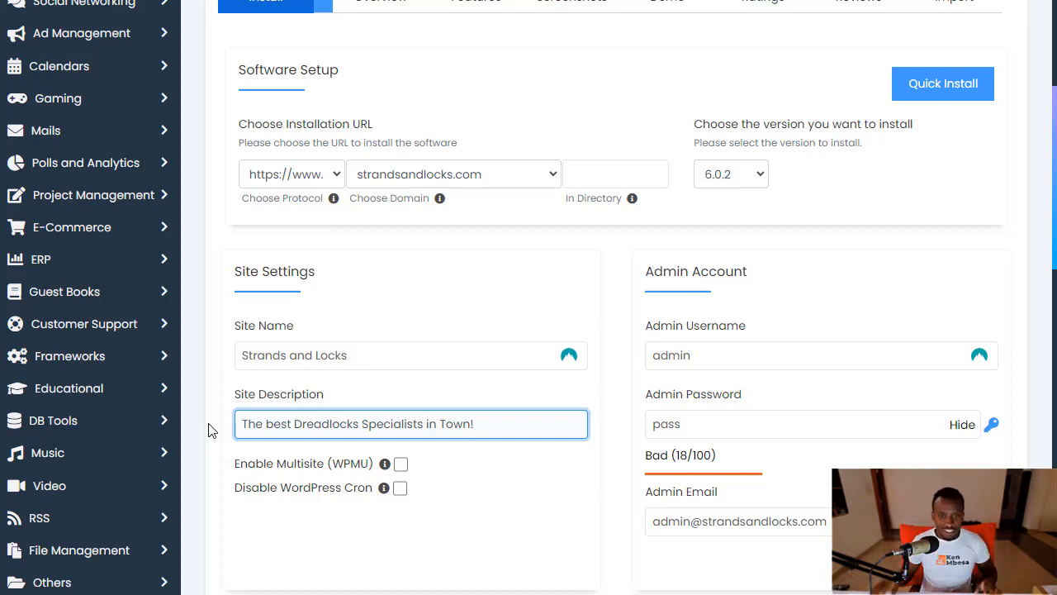
{"action": "scroll", "coordinate": [488, 498], "scroll_direction": "down", "scroll_amount": 1}
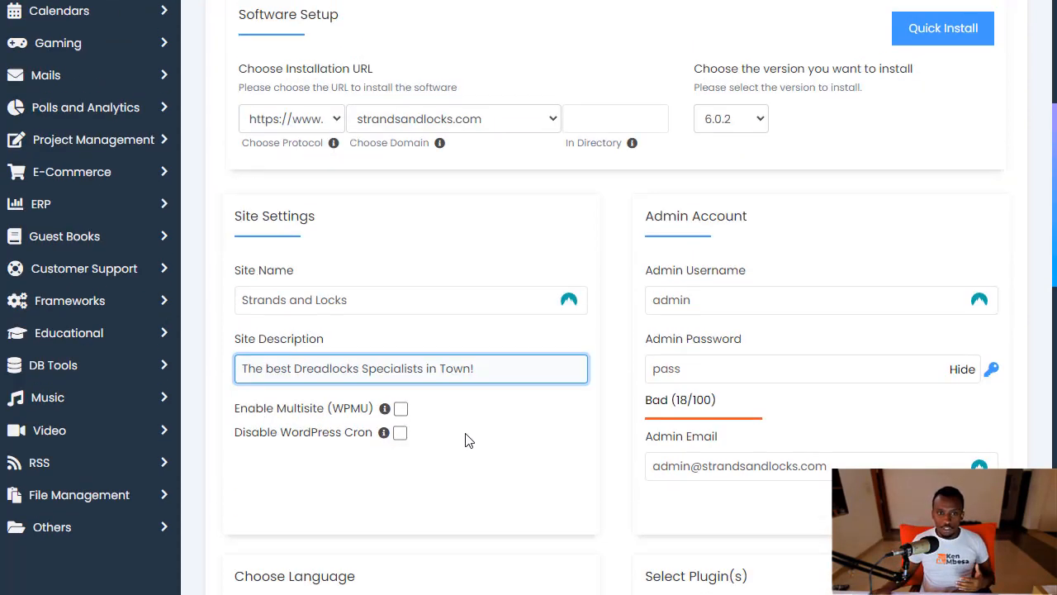
{"action": "scroll", "coordinate": [446, 458], "scroll_direction": "up", "scroll_amount": 1}
{"action": "scroll", "coordinate": [417, 453], "scroll_direction": "down", "scroll_amount": 2}
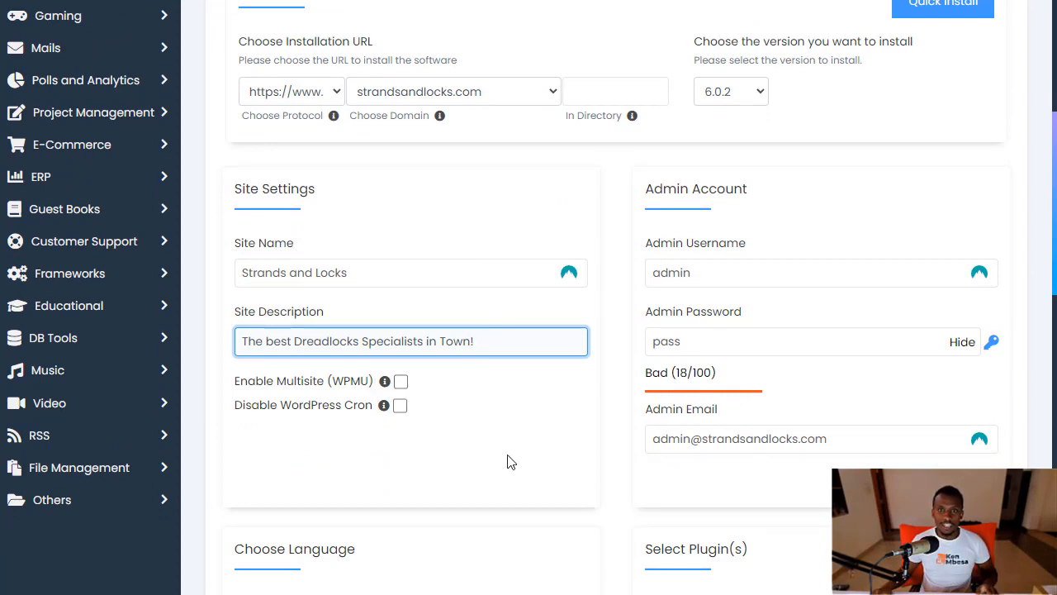
Replace the default 'admin' username with a custom admin username
{"action": "left_click_drag", "start_coordinate": [704, 272], "coordinate": [654, 272]}
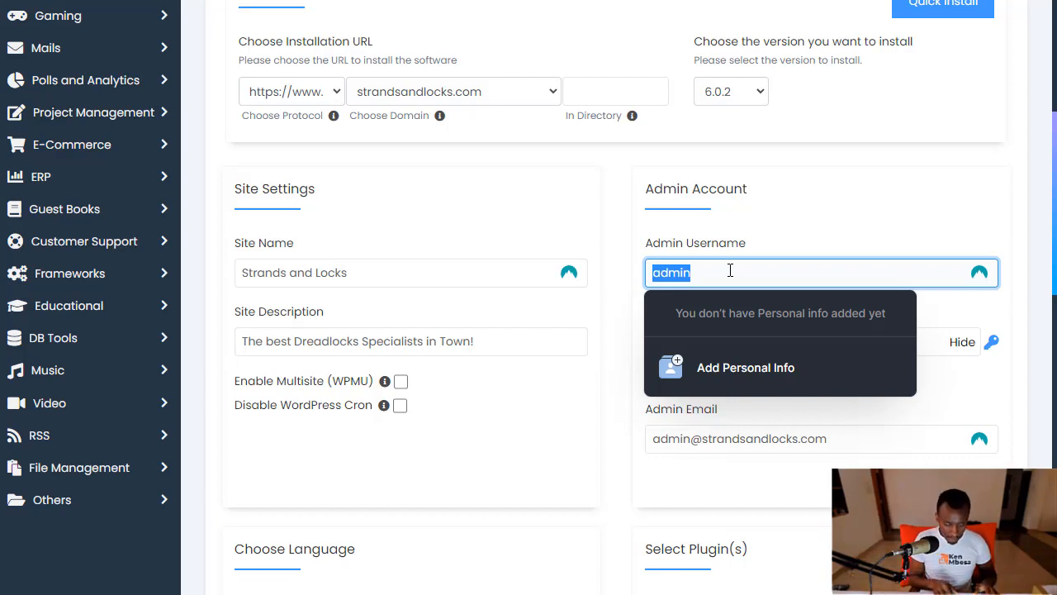
{"action": "type", "text": "myu"}
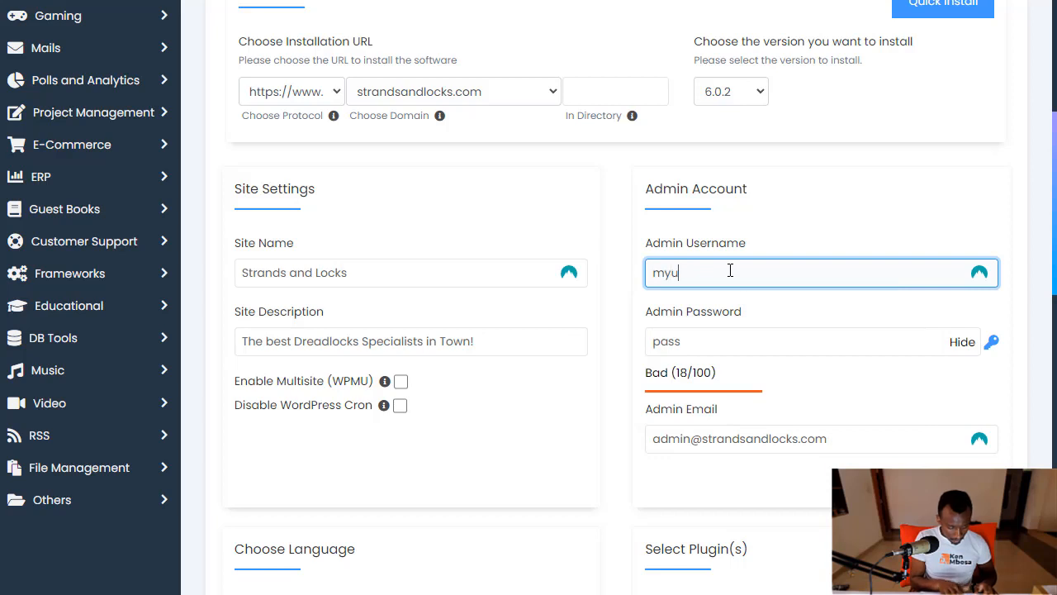
{"action": "type", "text": "sername"}
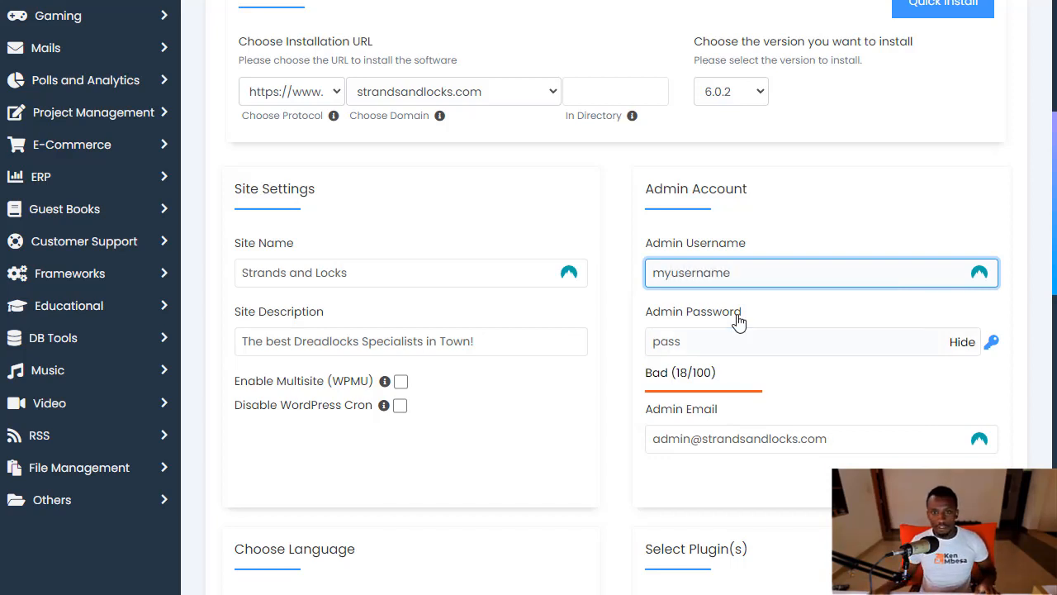
{"action": "double_click", "coordinate": [715, 343]}
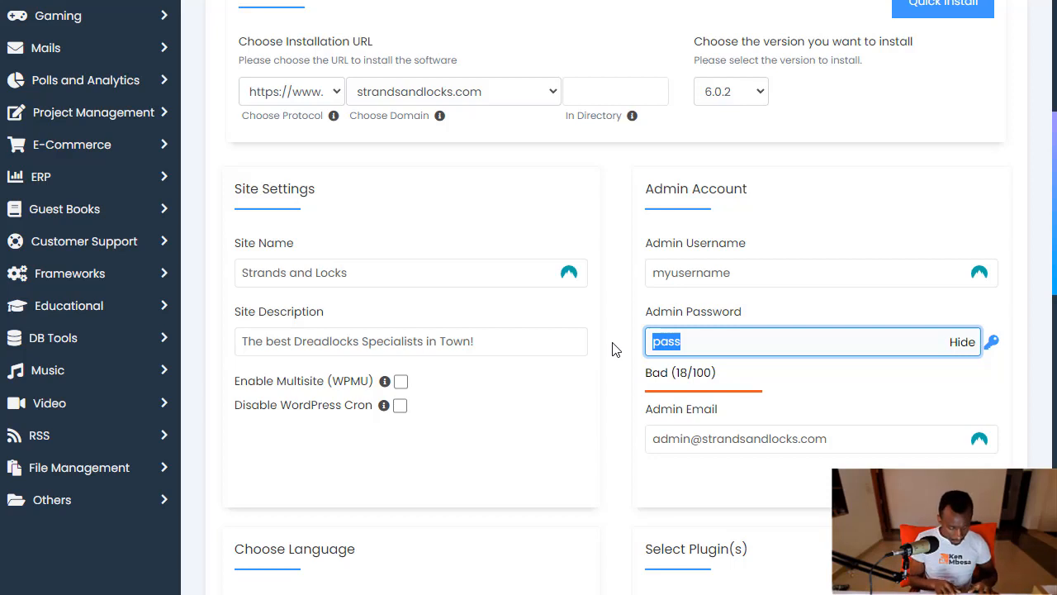
Replace the default admin password with a new one, fixing typos while entering it
{"action": "key", "text": "BackSpace"}
{"action": "type", "text": "pass"}
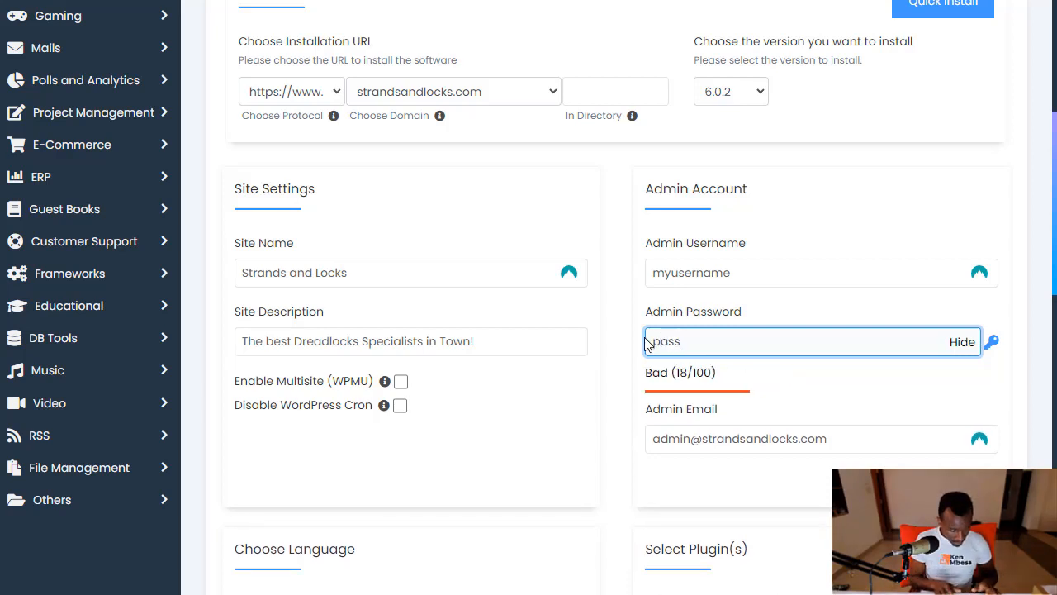
{"action": "key", "text": "BackSpace"}
{"action": "type", "text": "sss"}
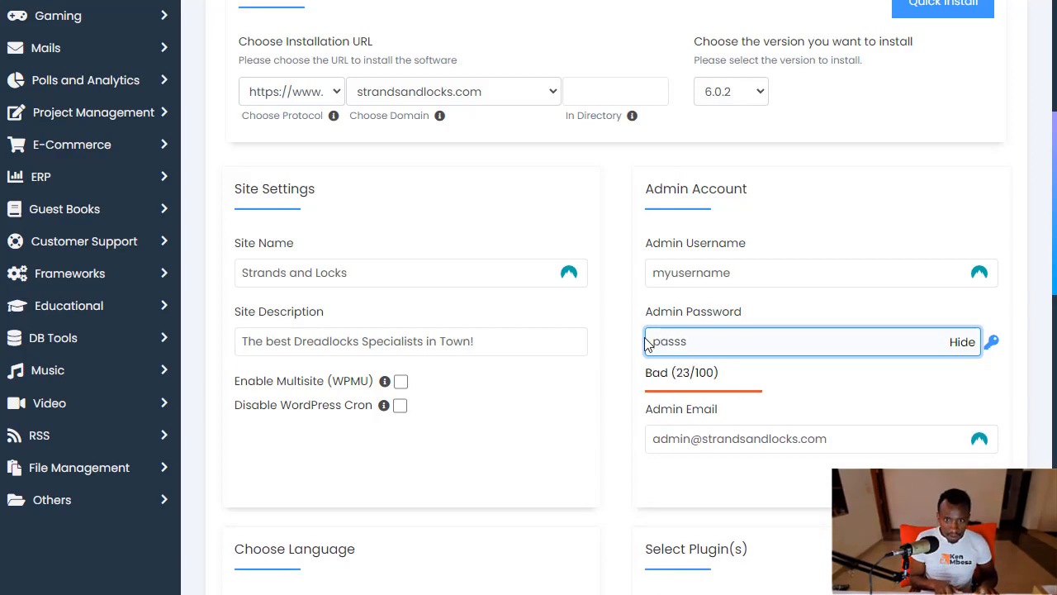
{"action": "key", "text": "BackSpace"}
{"action": "type", "text": "wordf"}
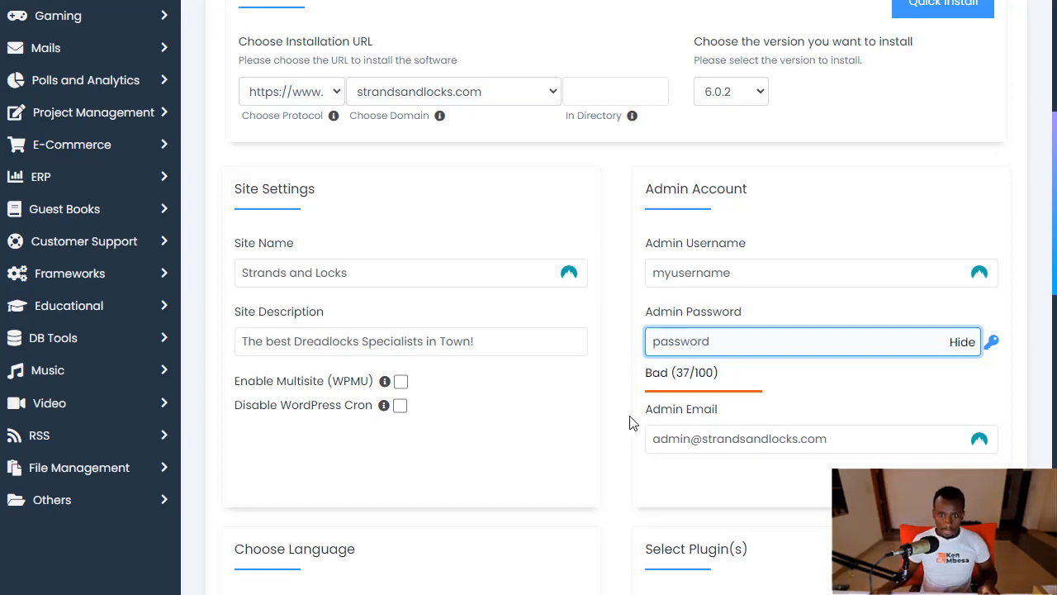
{"action": "scroll", "coordinate": [625, 432], "scroll_direction": "down", "scroll_amount": 2}
{"action": "left_click", "coordinate": [725, 281]}
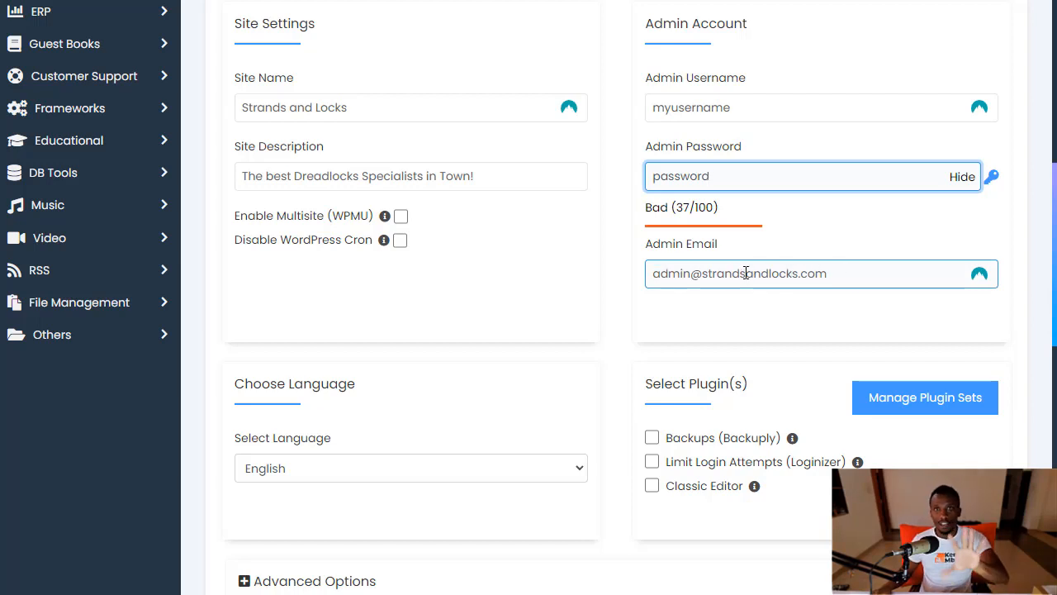
{"action": "scroll", "coordinate": [661, 397], "scroll_direction": "down", "scroll_amount": 1}
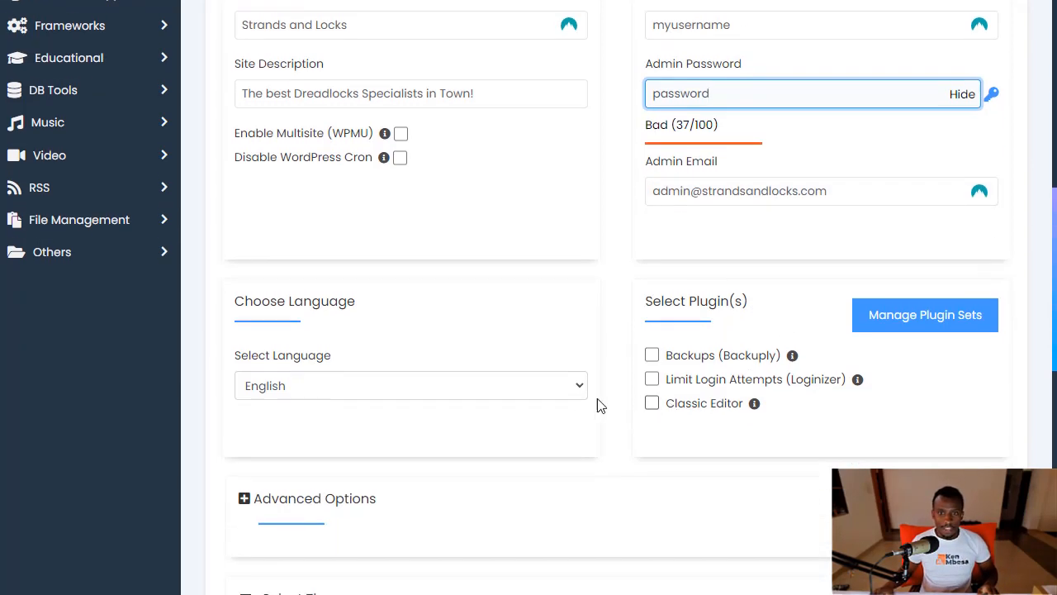
{"action": "left_click", "coordinate": [356, 372]}
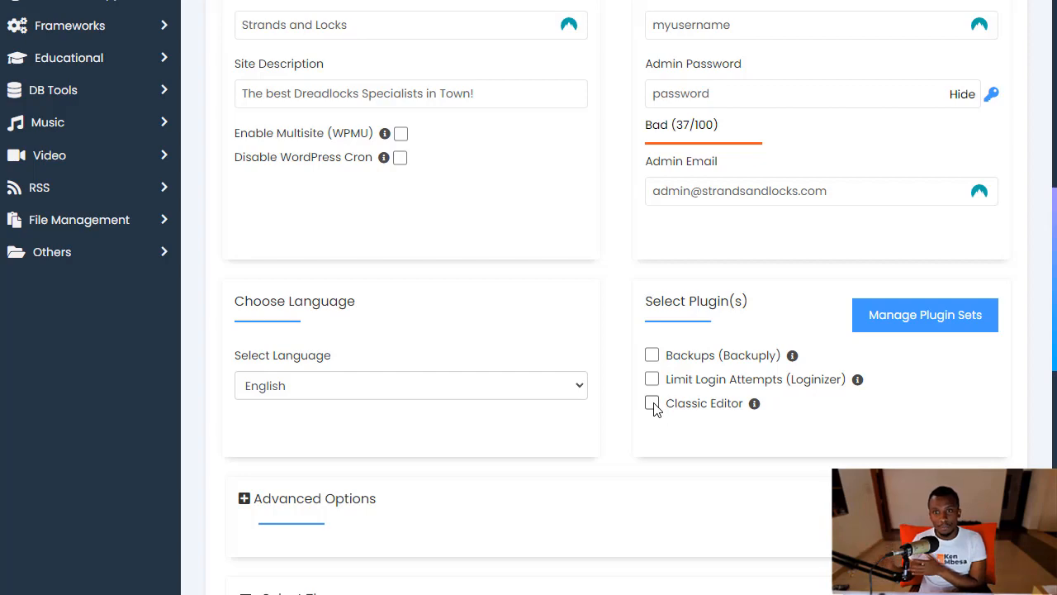
{"action": "scroll", "coordinate": [669, 388], "scroll_direction": "down", "scroll_amount": 3}
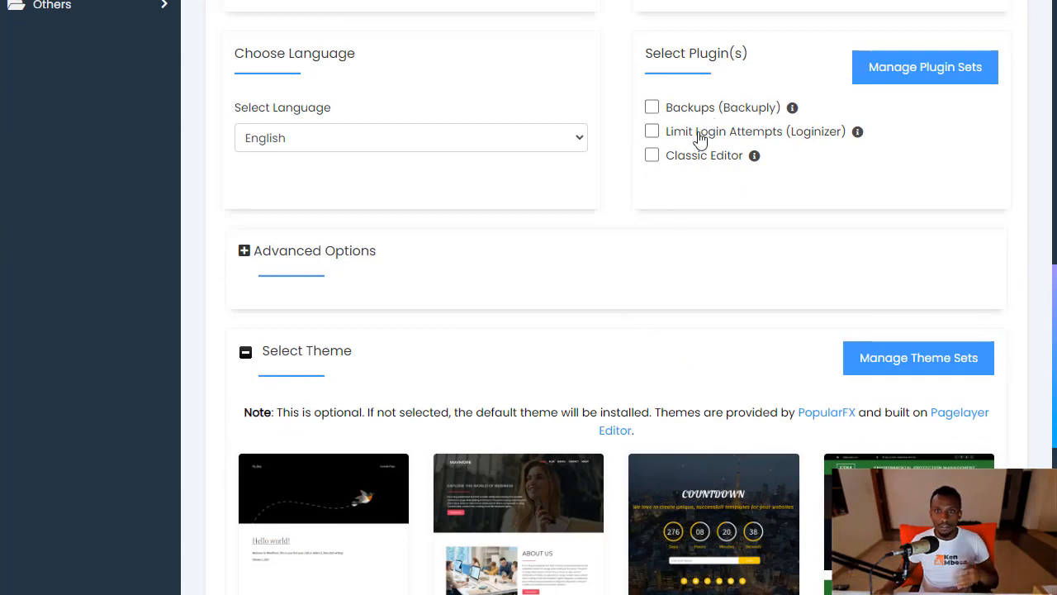
{"action": "scroll", "coordinate": [434, 261], "scroll_direction": "up", "scroll_amount": 1}
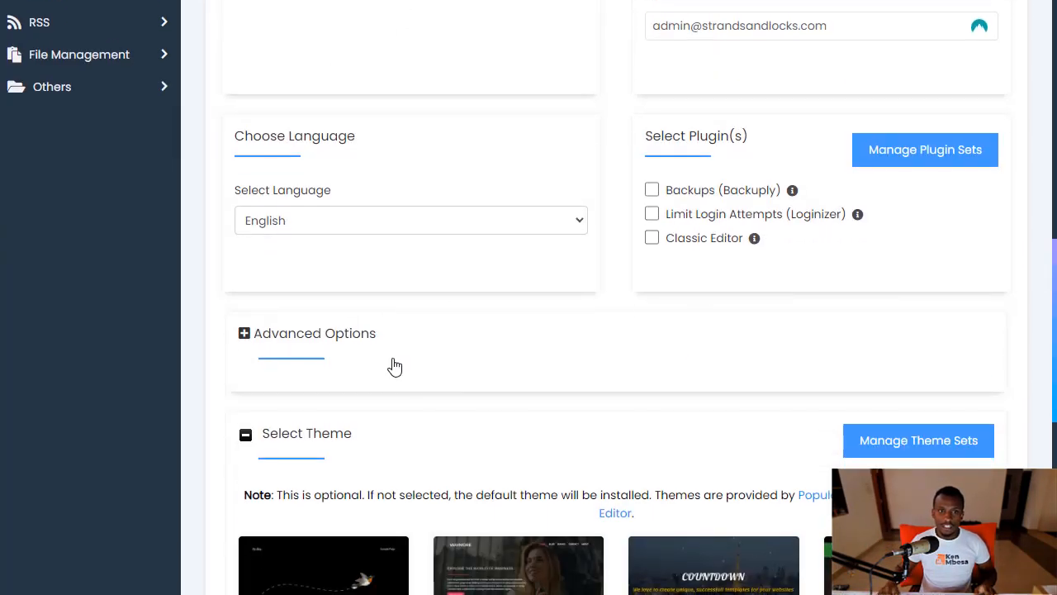
In Advanced Options, keep backup location Default and set automated backups to Once a week
{"action": "left_click", "coordinate": [399, 367]}
{"action": "scroll", "coordinate": [521, 375], "scroll_direction": "down", "scroll_amount": 3}
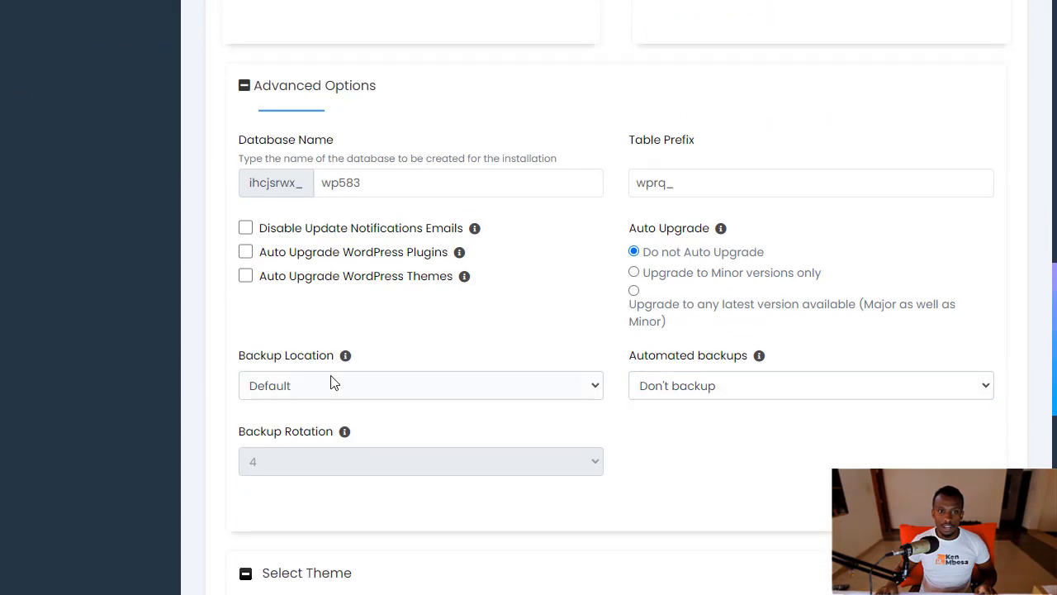
{"action": "left_click", "coordinate": [437, 394]}
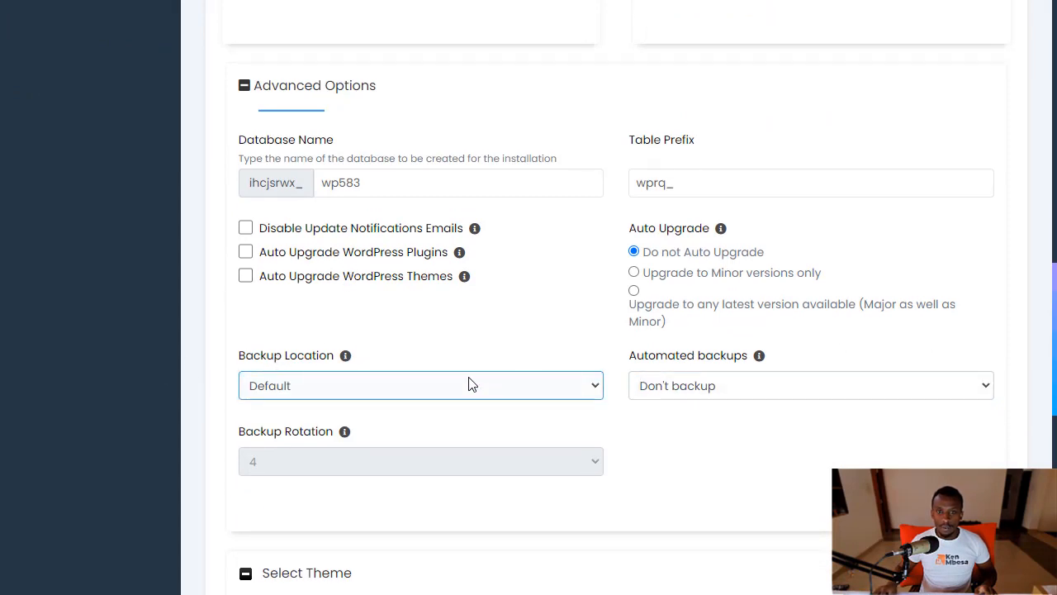
{"action": "left_click", "coordinate": [469, 384]}
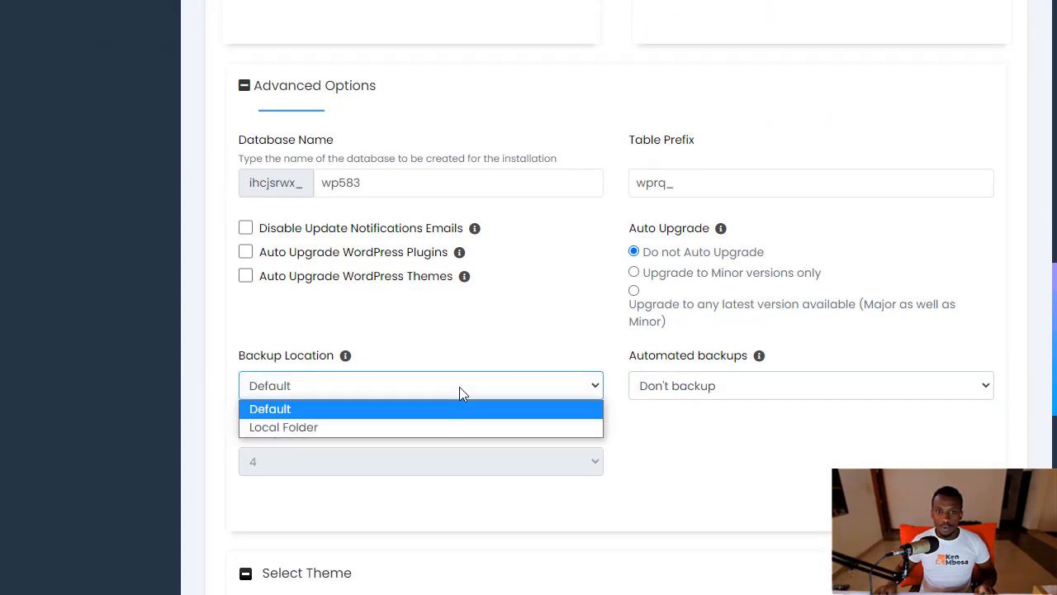
{"action": "left_click", "coordinate": [341, 412]}
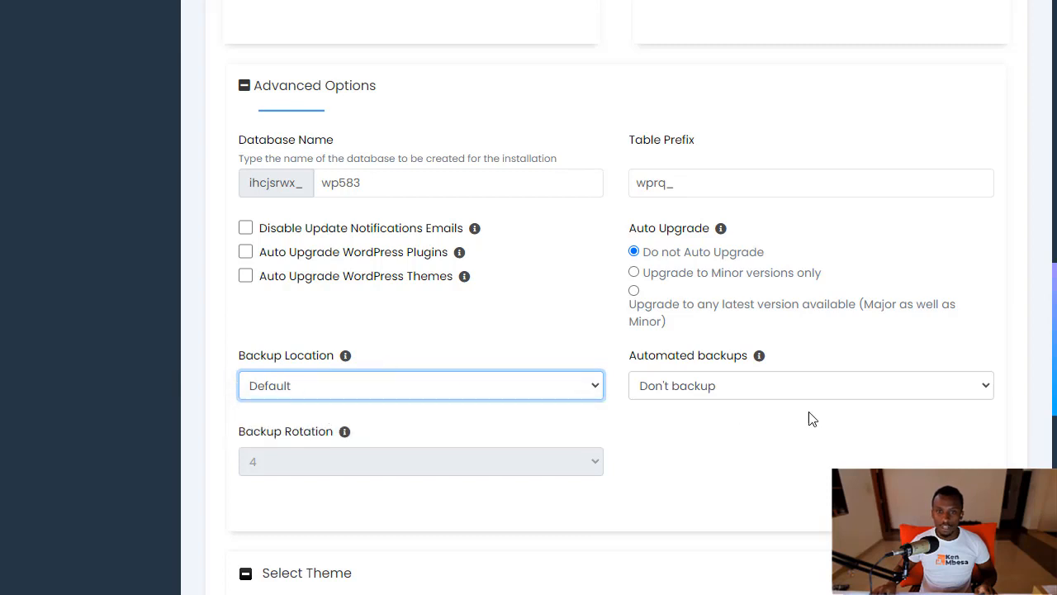
{"action": "left_click", "coordinate": [666, 395]}
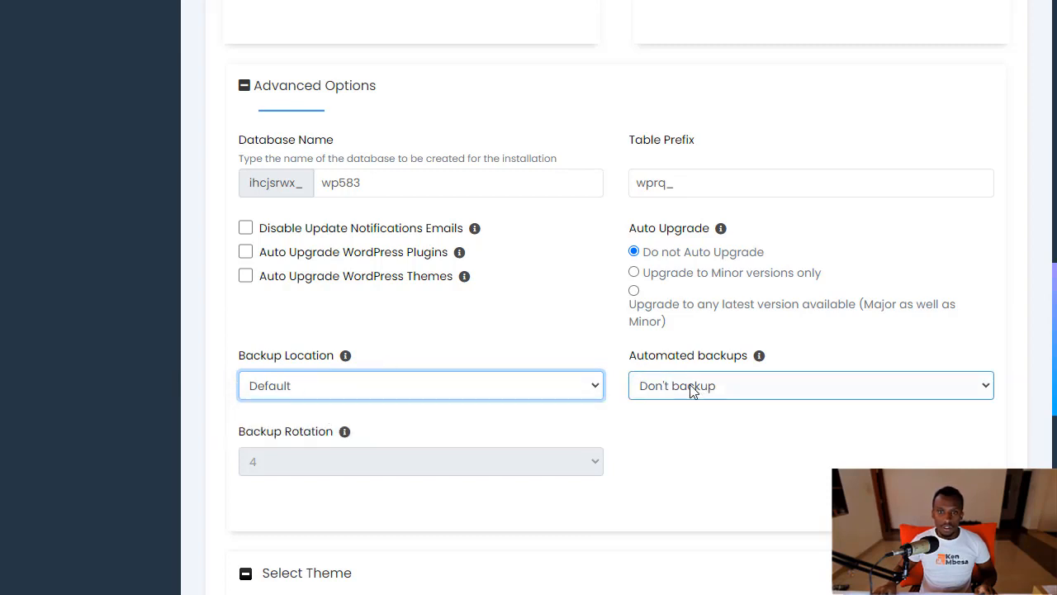
{"action": "left_click", "coordinate": [682, 391]}
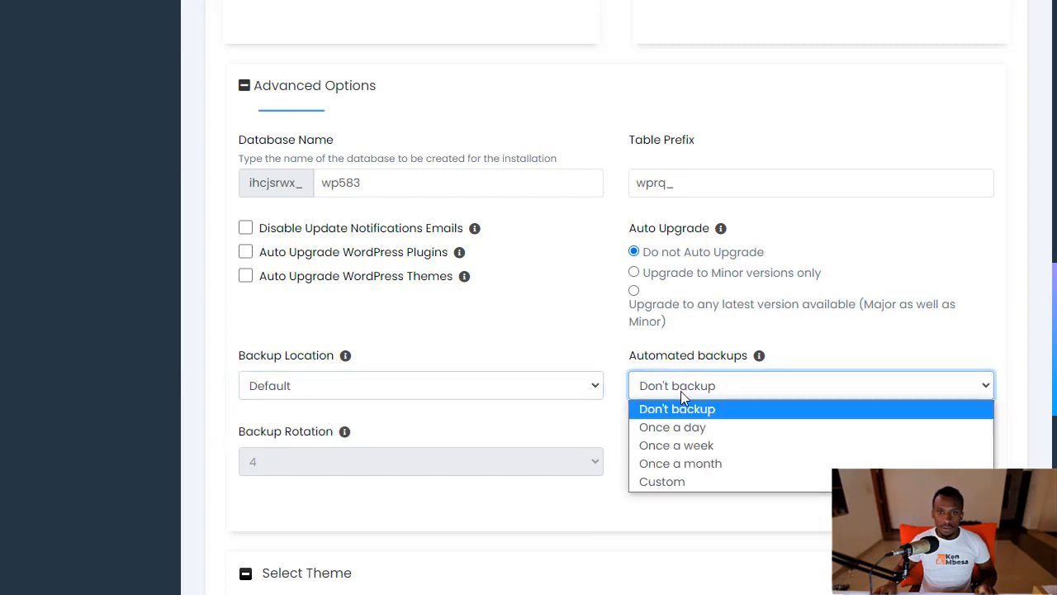
{"action": "left_click", "coordinate": [683, 445]}
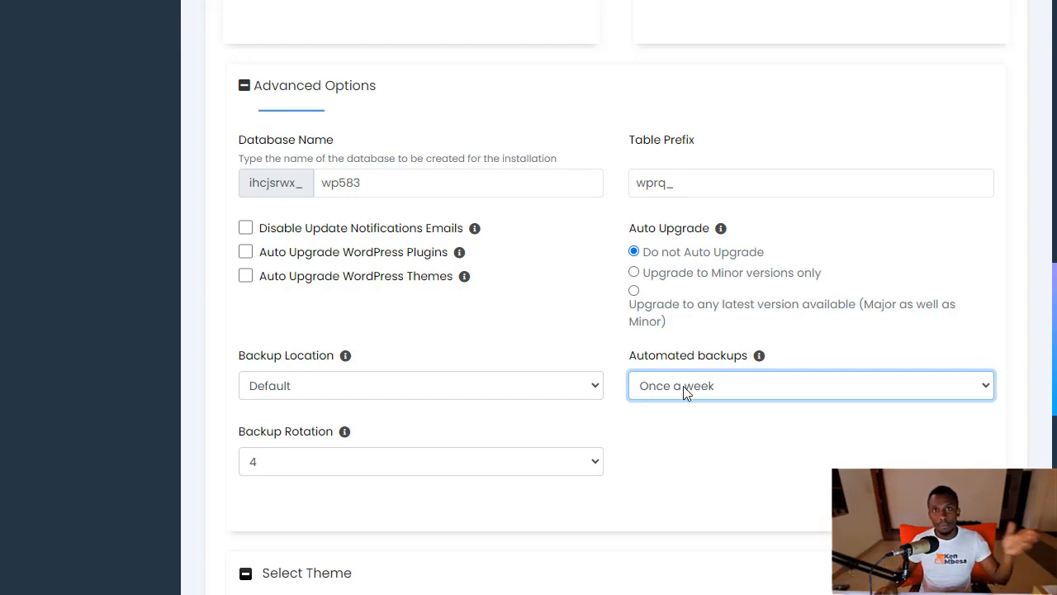
{"action": "left_click", "coordinate": [735, 443]}
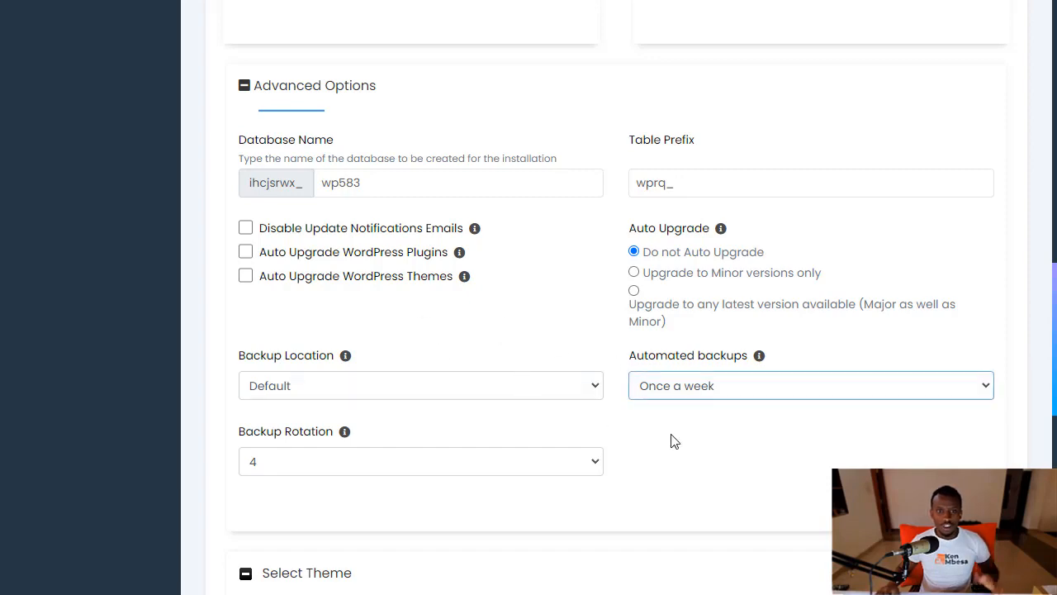
{"action": "scroll", "coordinate": [671, 441], "scroll_direction": "down", "scroll_amount": 4}
{"action": "scroll", "coordinate": [619, 354], "scroll_direction": "down", "scroll_amount": 3}
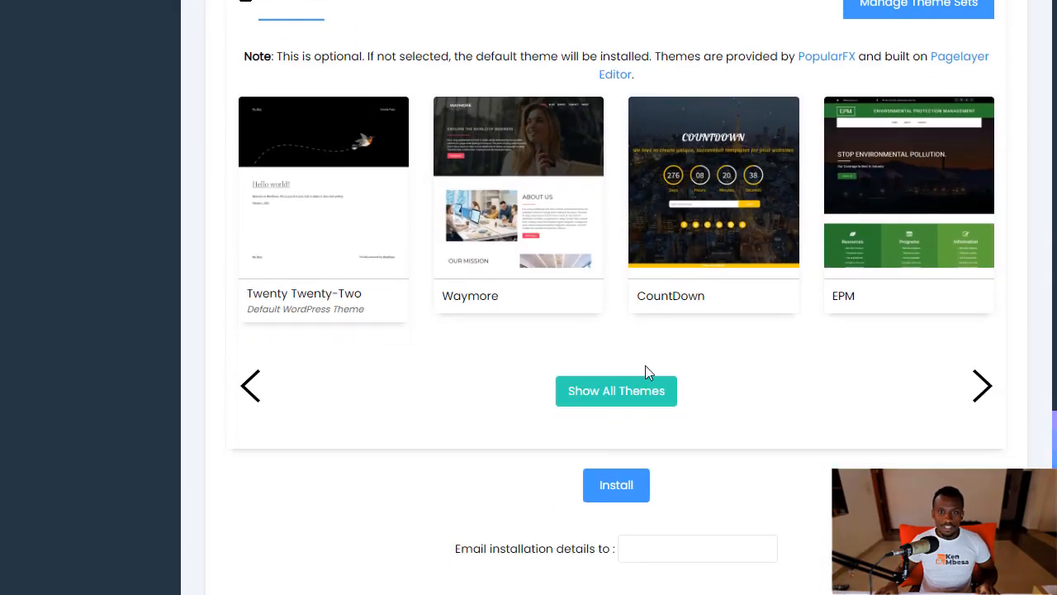
Fill in the saved email for installation details and run the install until it succeeds
{"action": "scroll", "coordinate": [655, 368], "scroll_direction": "down", "scroll_amount": 2}
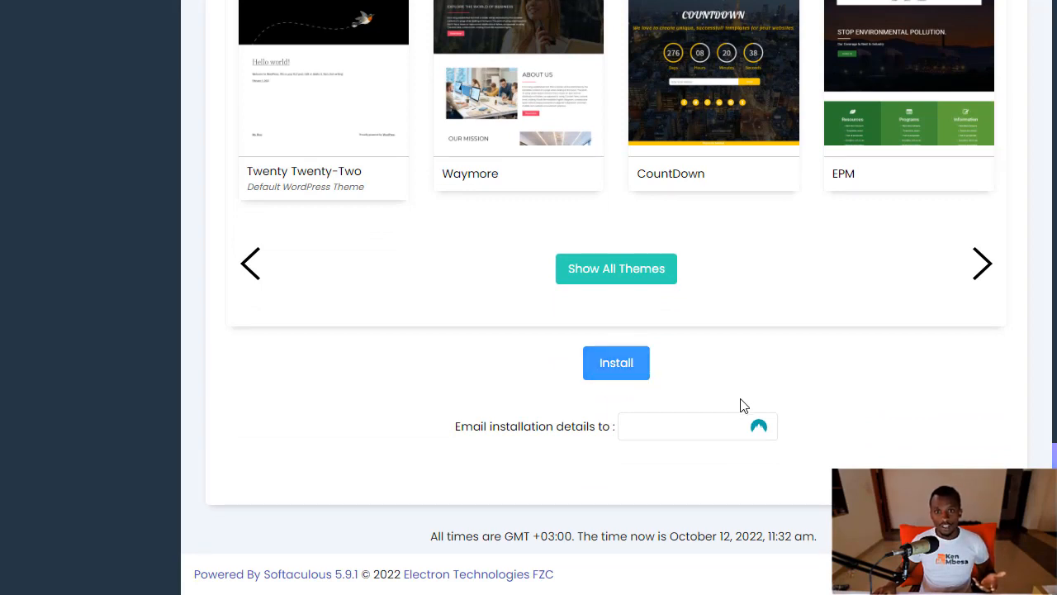
{"action": "left_click", "coordinate": [640, 428]}
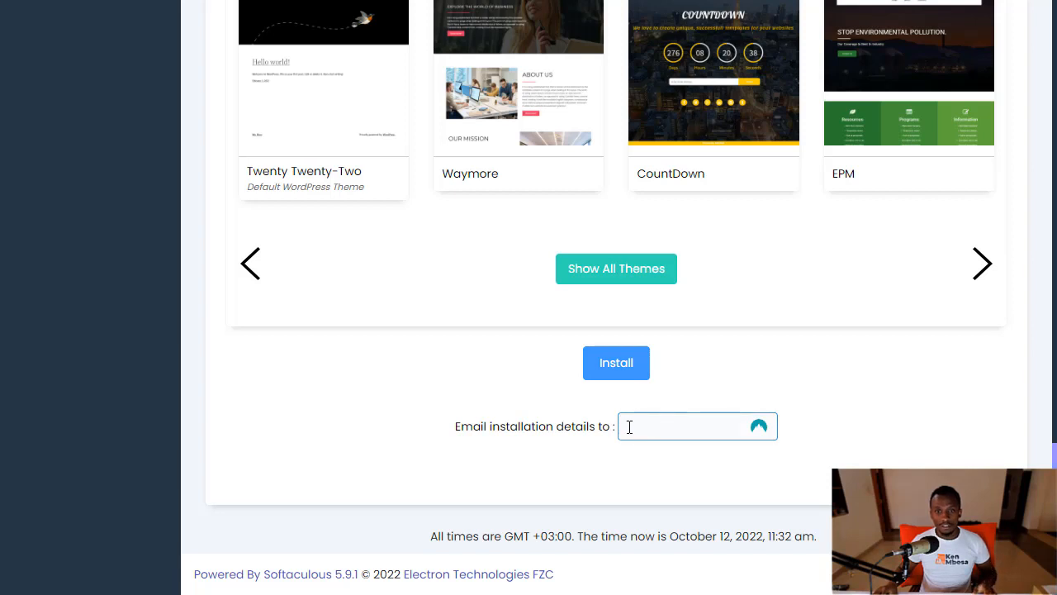
{"action": "left_click", "coordinate": [638, 428]}
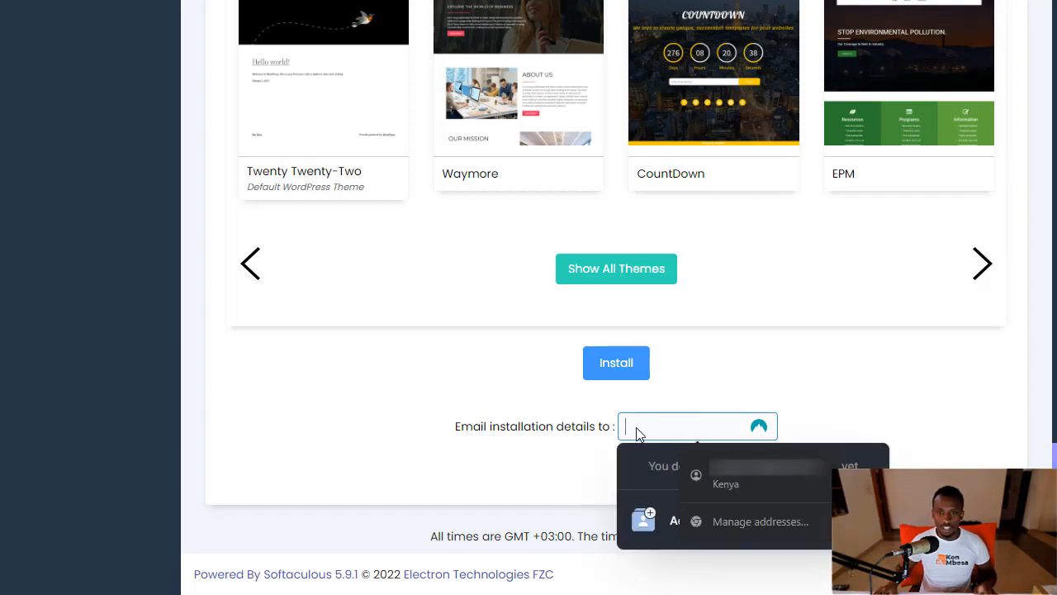
{"action": "left_click", "coordinate": [740, 483]}
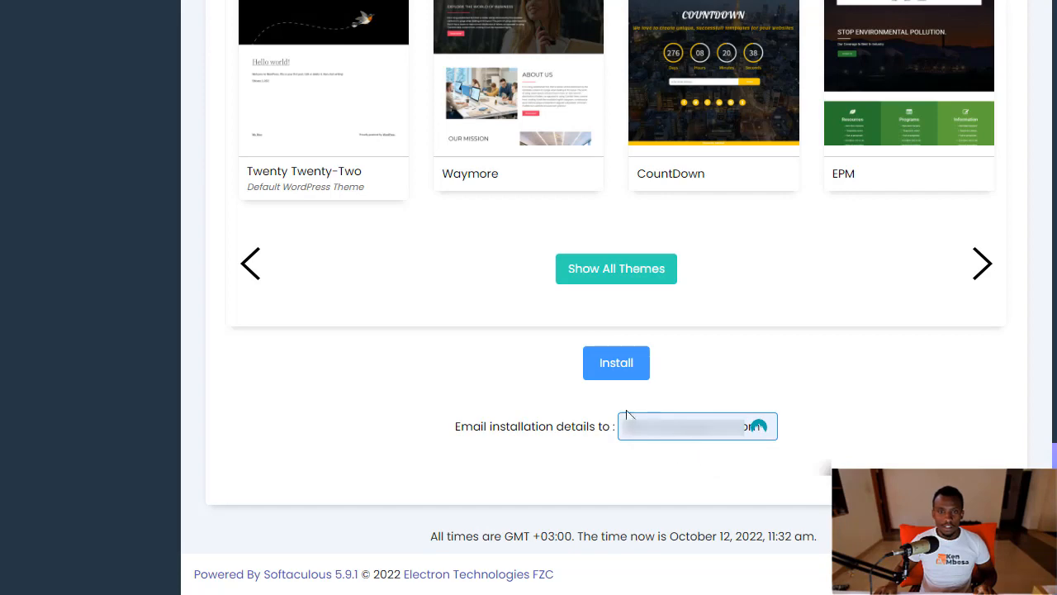
{"action": "left_click", "coordinate": [615, 371]}
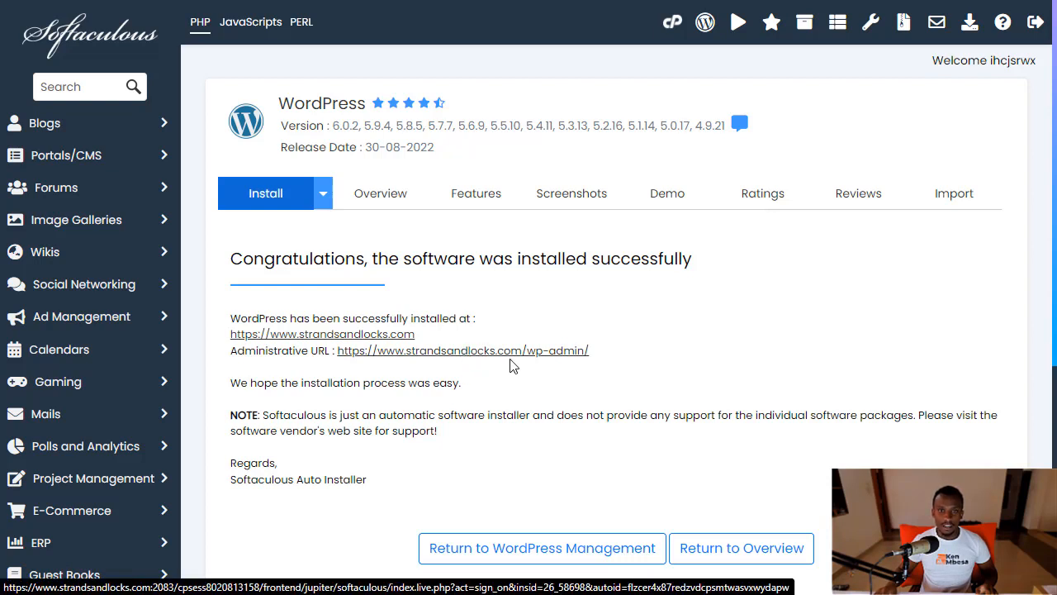
Follow the wp-admin Administrative URL link from the installation success page
{"action": "left_click", "coordinate": [439, 355]}
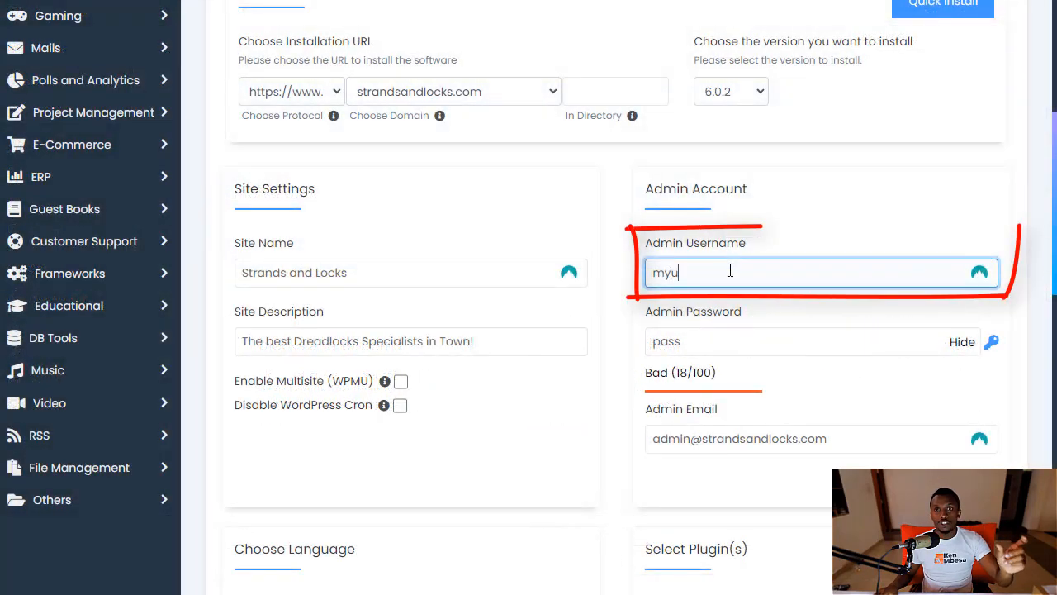
{"action": "type", "text": "sername"}
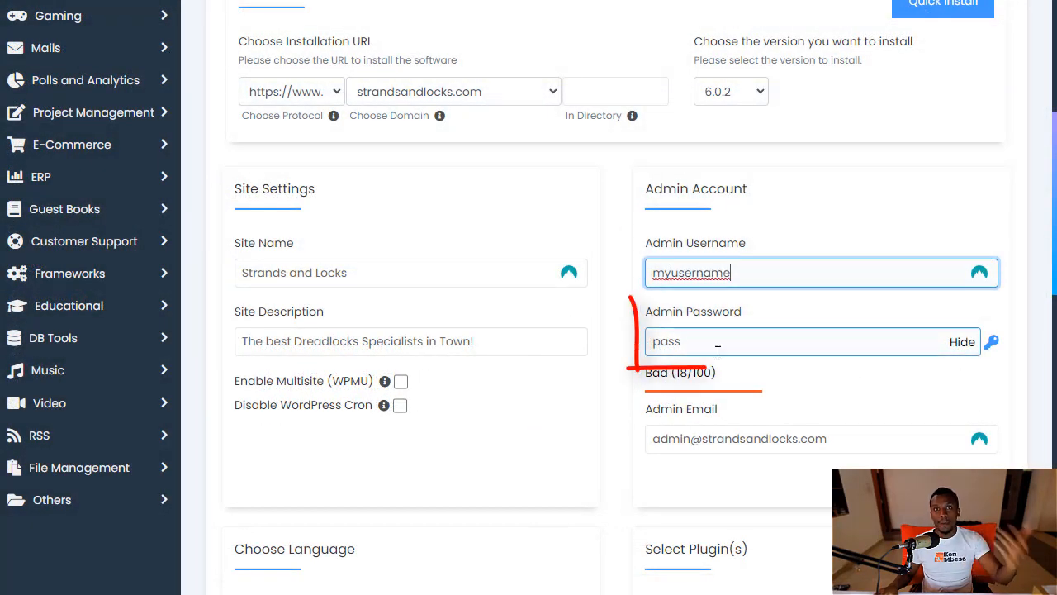
Replace the weak admin password with a new one, then log out of the WordPress dashboard
{"action": "left_click_drag", "start_coordinate": [721, 347], "coordinate": [595, 345]}
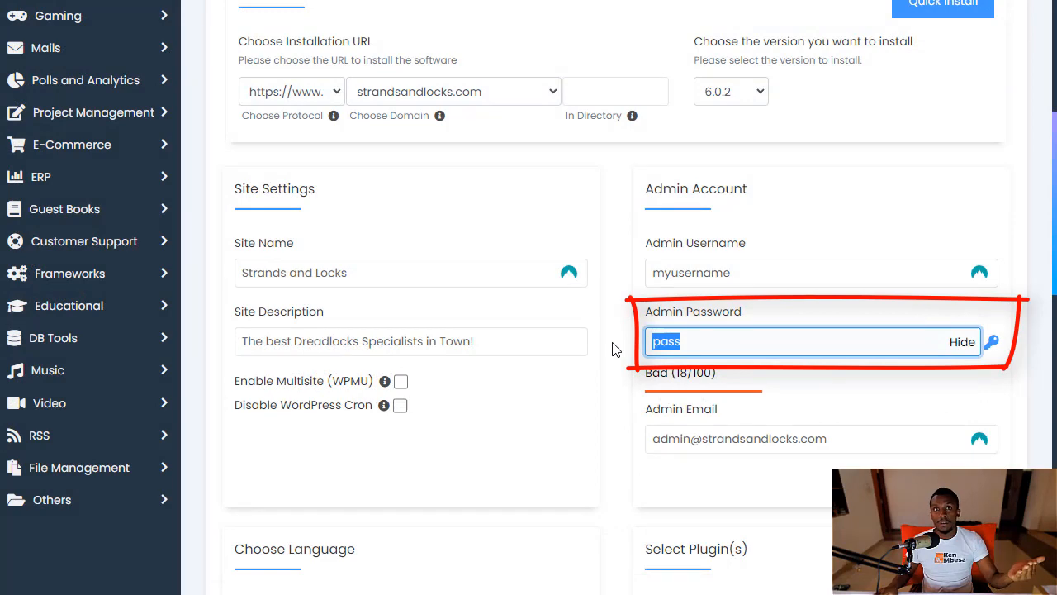
{"action": "type", "text": "passw"}
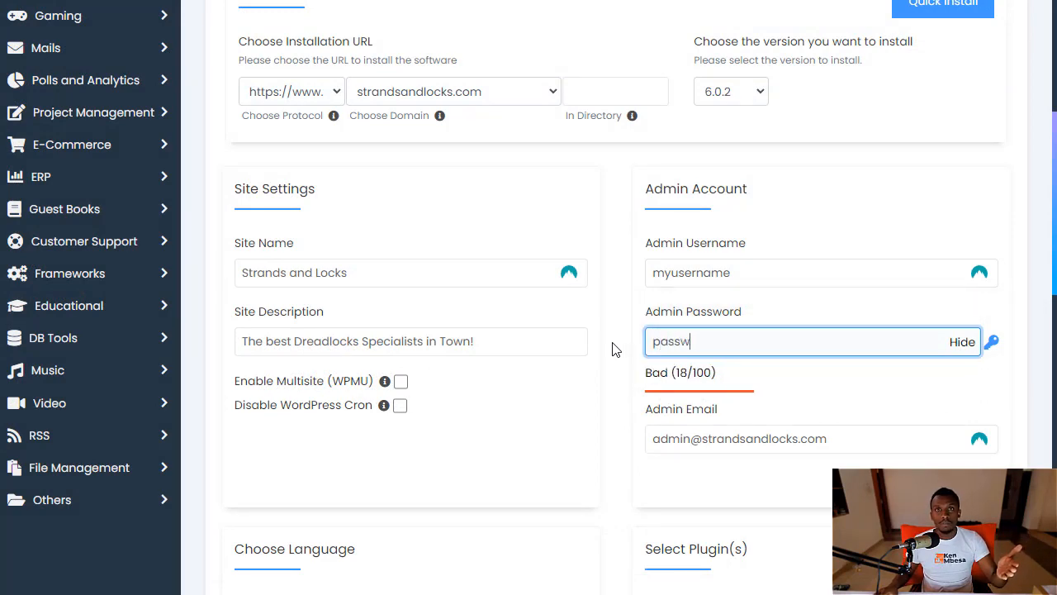
{"action": "type", "text": "ord"}
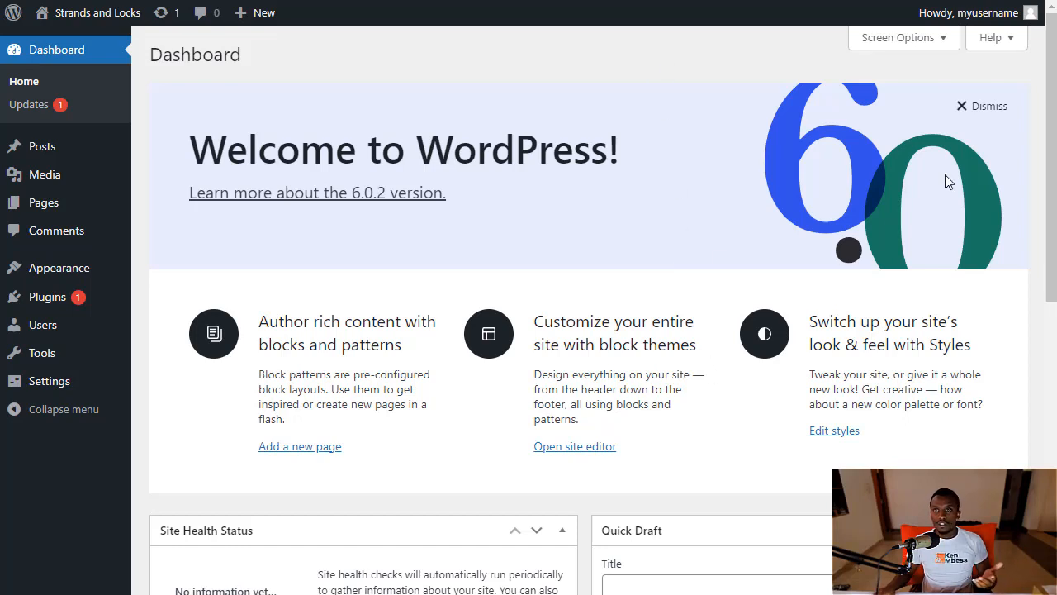
{"action": "mouse_move", "coordinate": [1031, 15]}
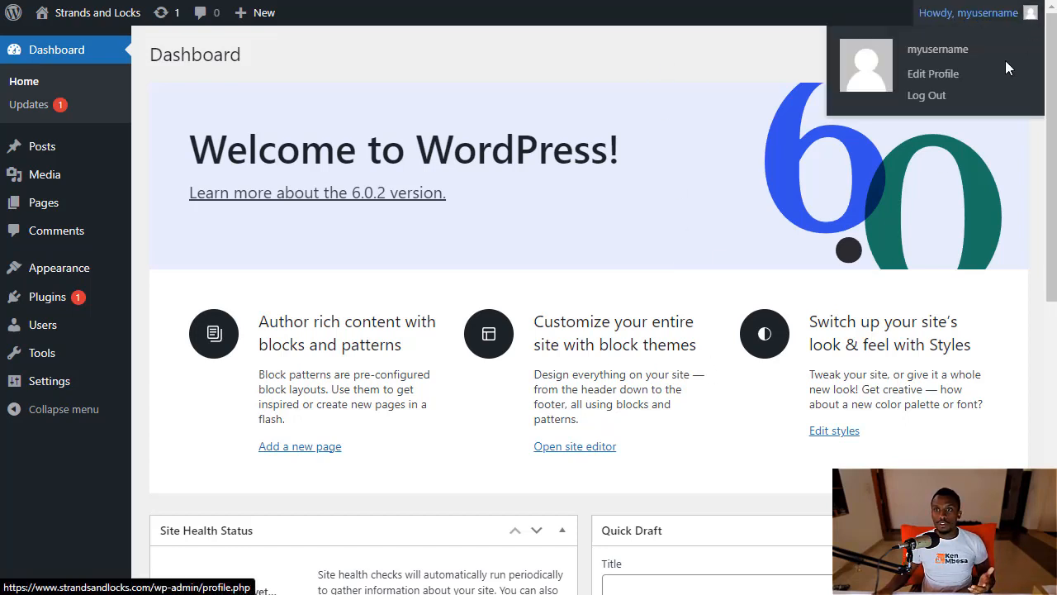
{"action": "left_click", "coordinate": [916, 97]}
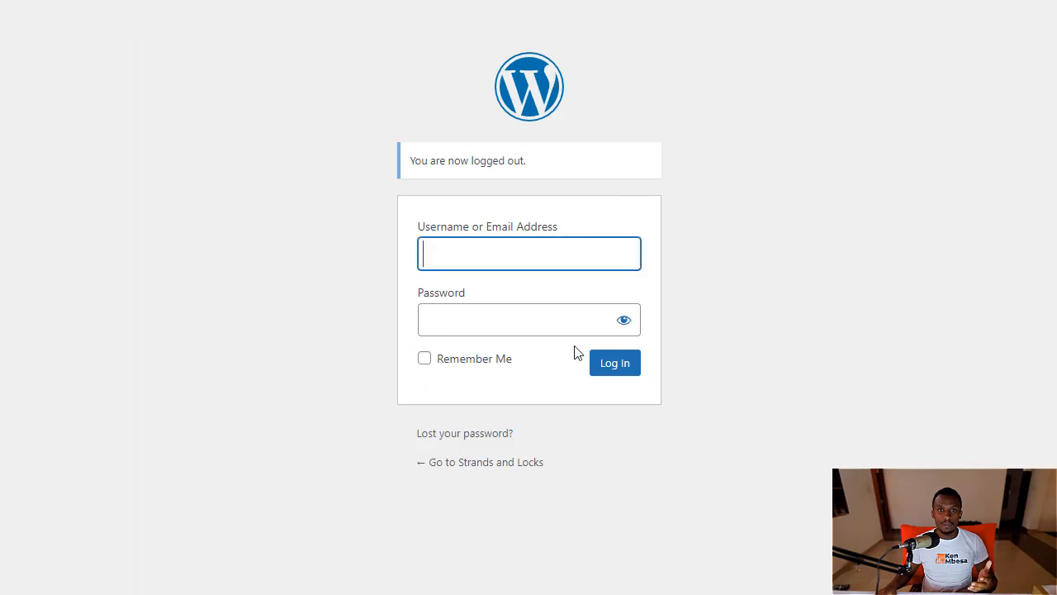
Enter the admin username and account password on the login form, then reveal the password
{"action": "left_click", "coordinate": [500, 256]}
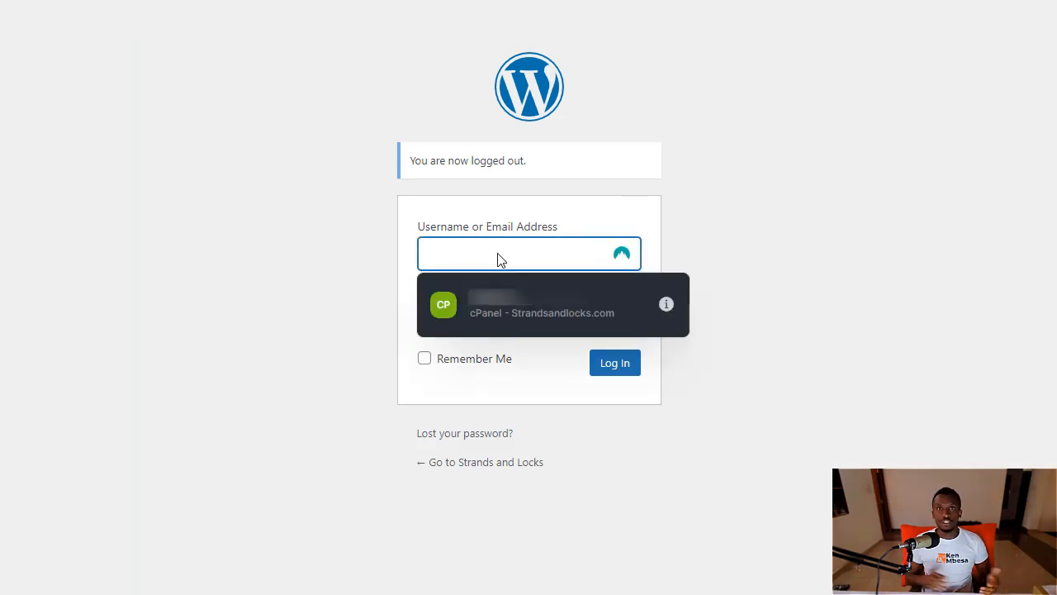
{"action": "type", "text": "my"}
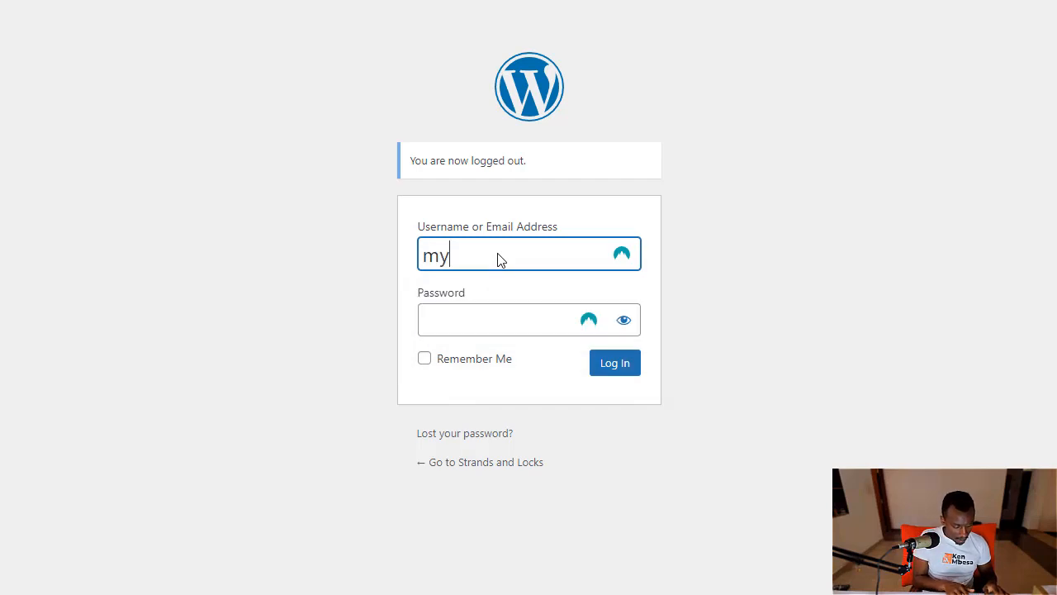
{"action": "type", "text": "username"}
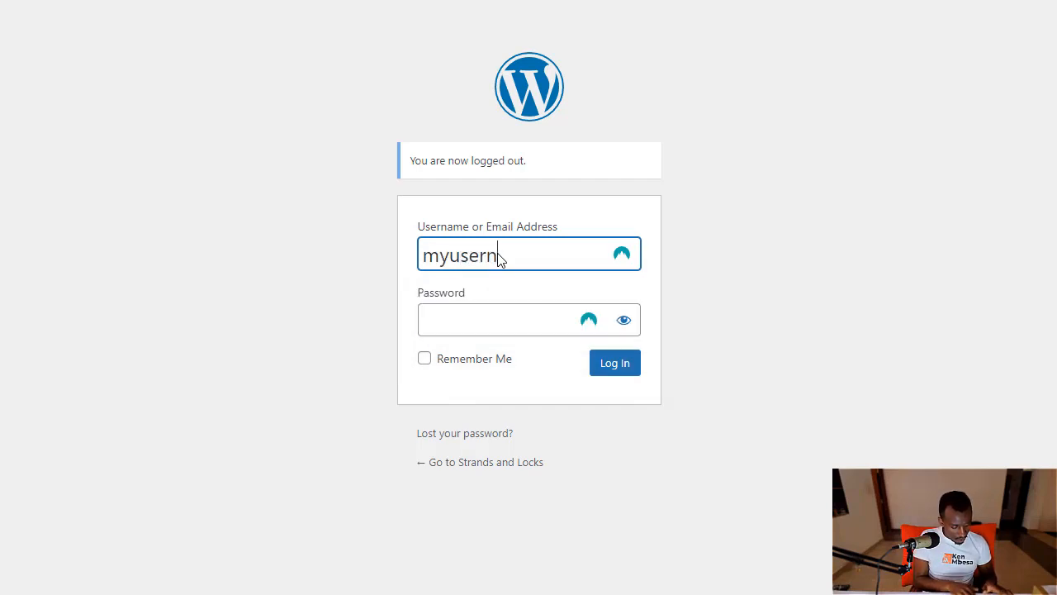
{"action": "left_click", "coordinate": [482, 327]}
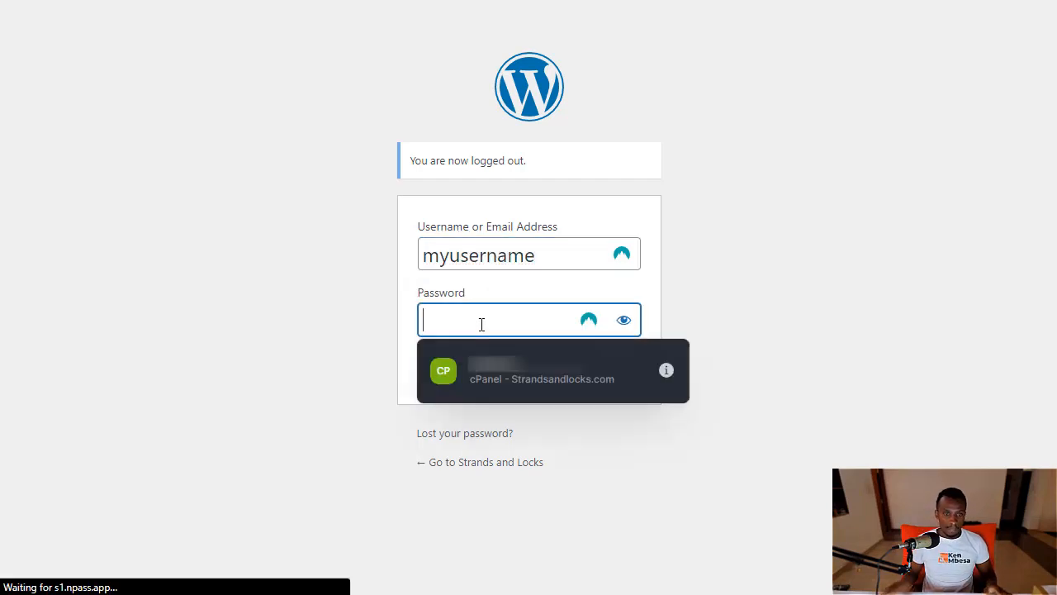
{"action": "type", "text": "***"}
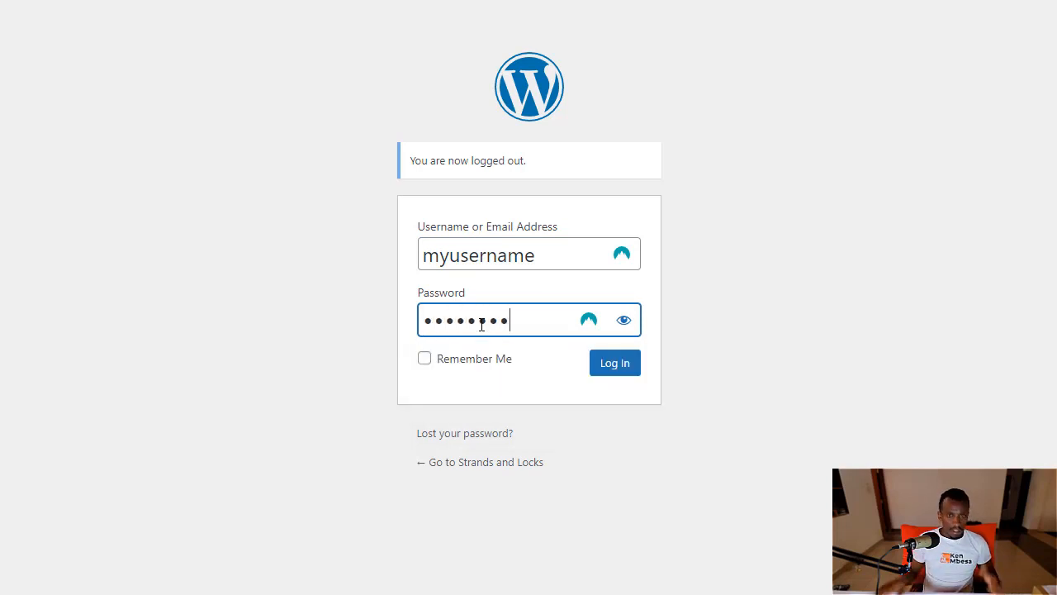
{"action": "left_click", "coordinate": [624, 319]}
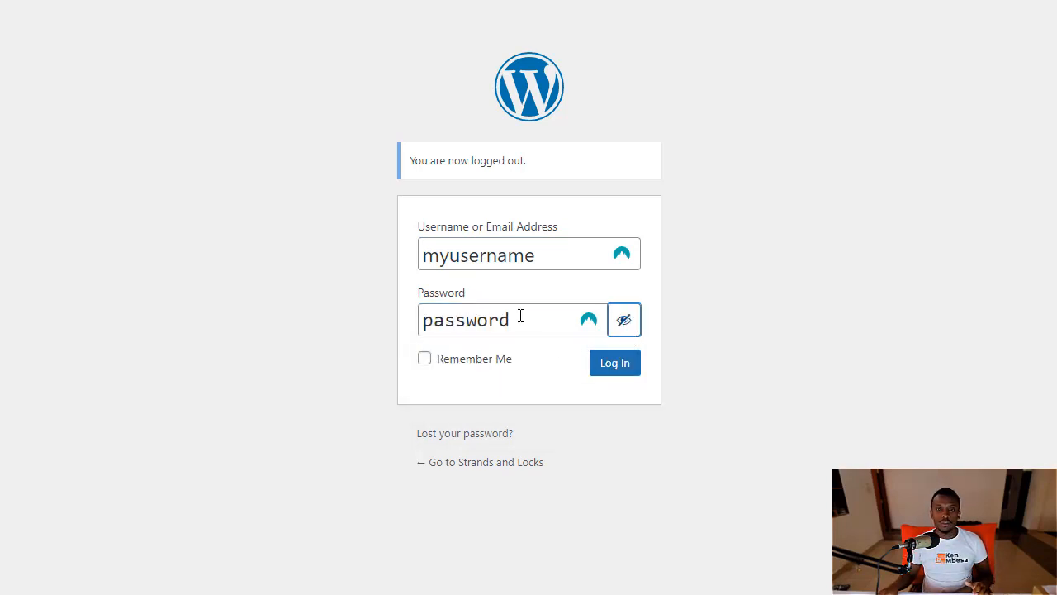